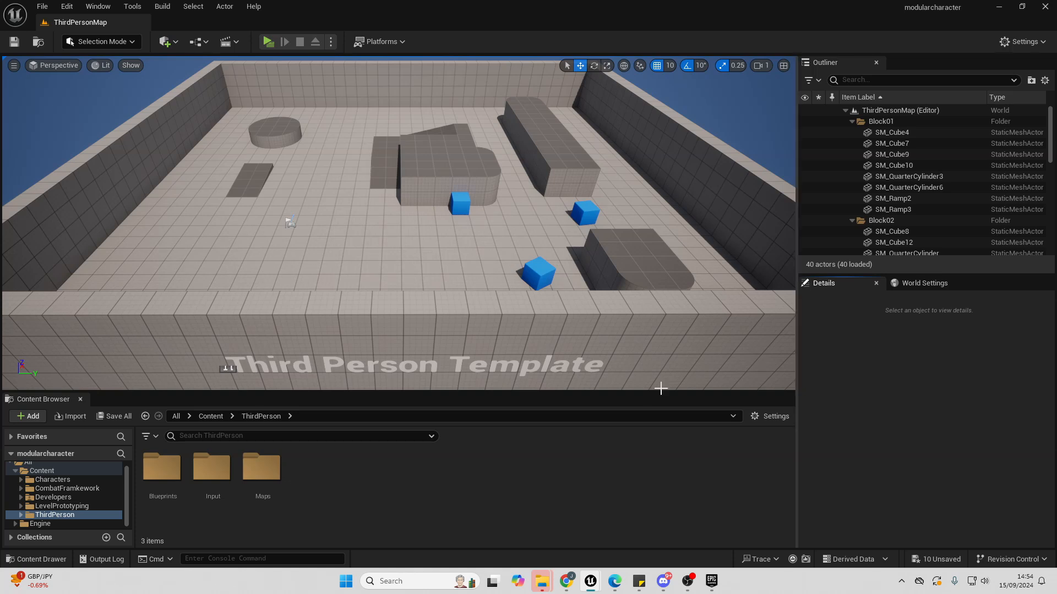
Open the BP_ThirdPersonCharacter blueprint from the ThirdPerson Blueprints folder
click(161, 479)
double_click(161, 480)
double_click(158, 481)
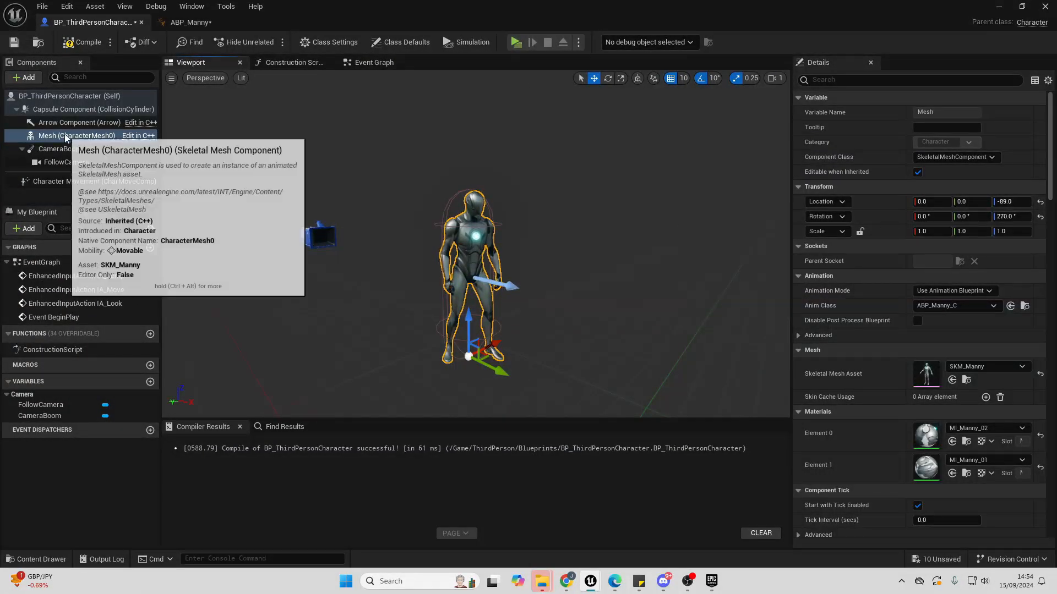
Set the character Mesh component's skeletal mesh asset to SK_ma_body_upper
click(974, 367)
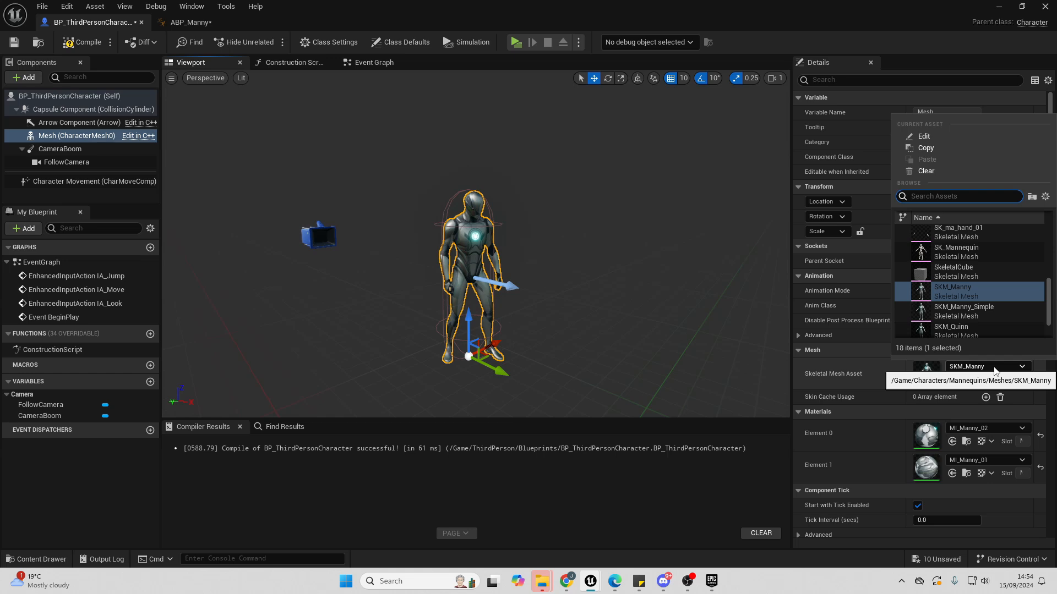
text(body)
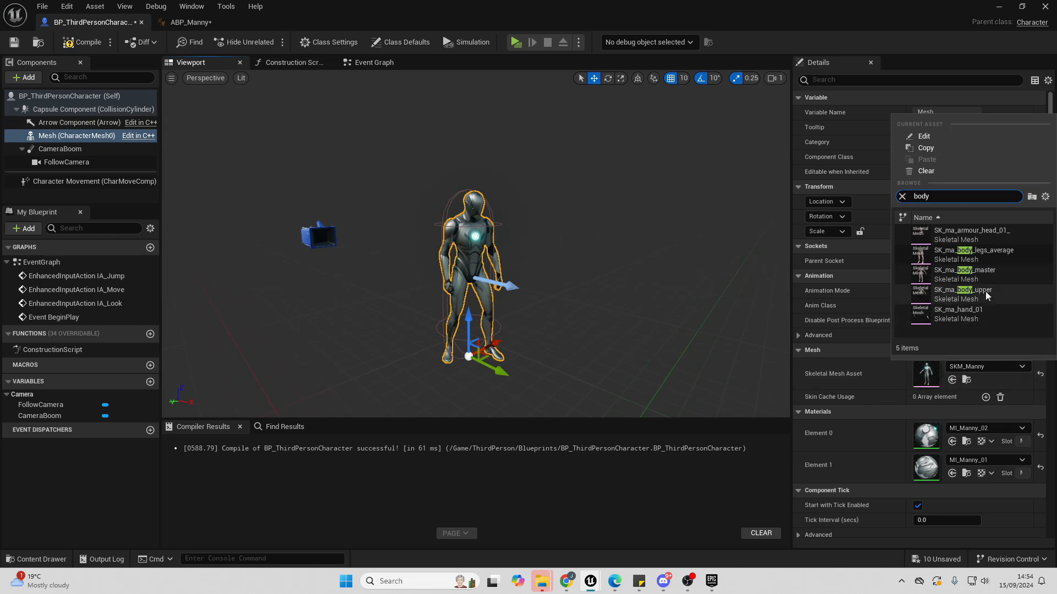
click(963, 294)
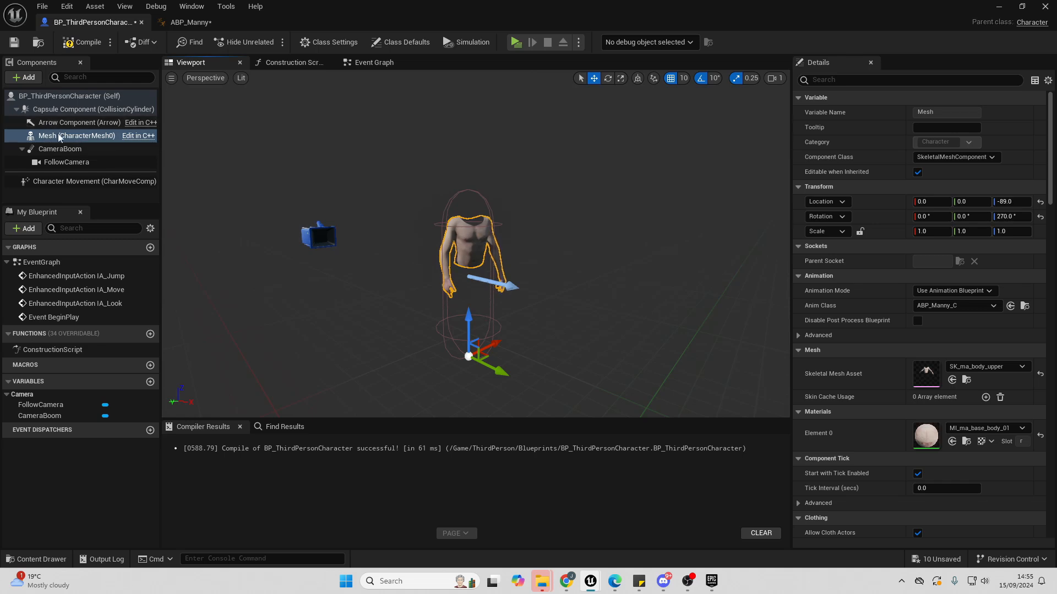
Add a Skeletal Mesh component named "head" as a child of the character Mesh
click(23, 79)
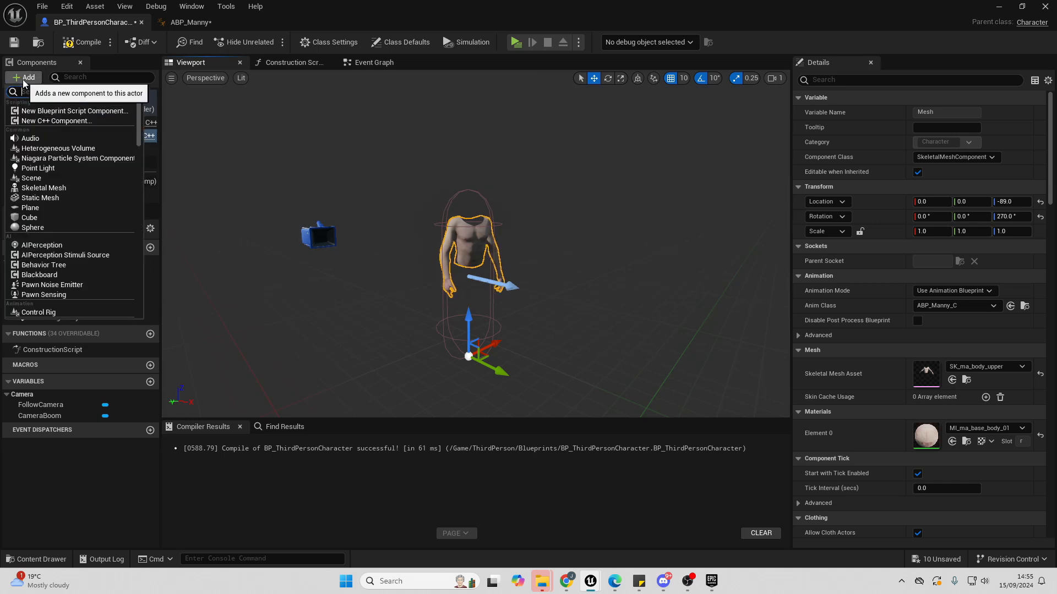
text(skel)
click(74, 109)
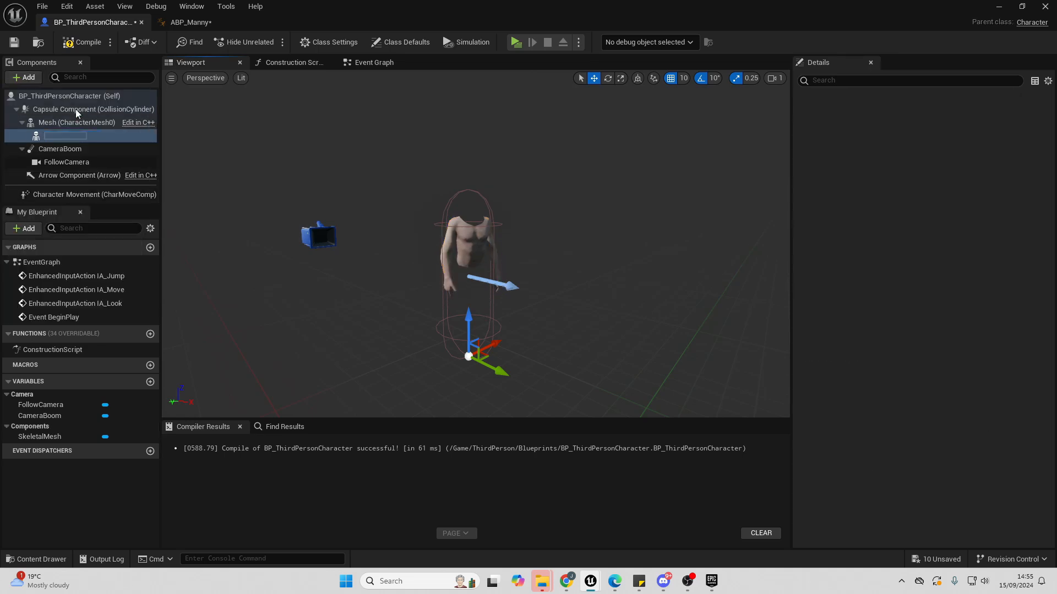
text(head)
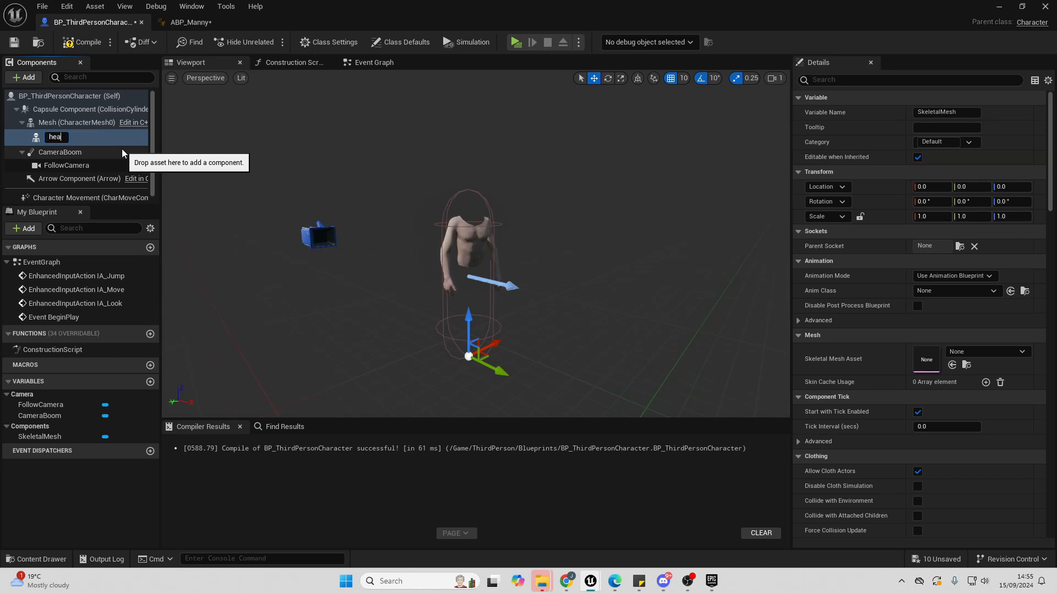
key(Return)
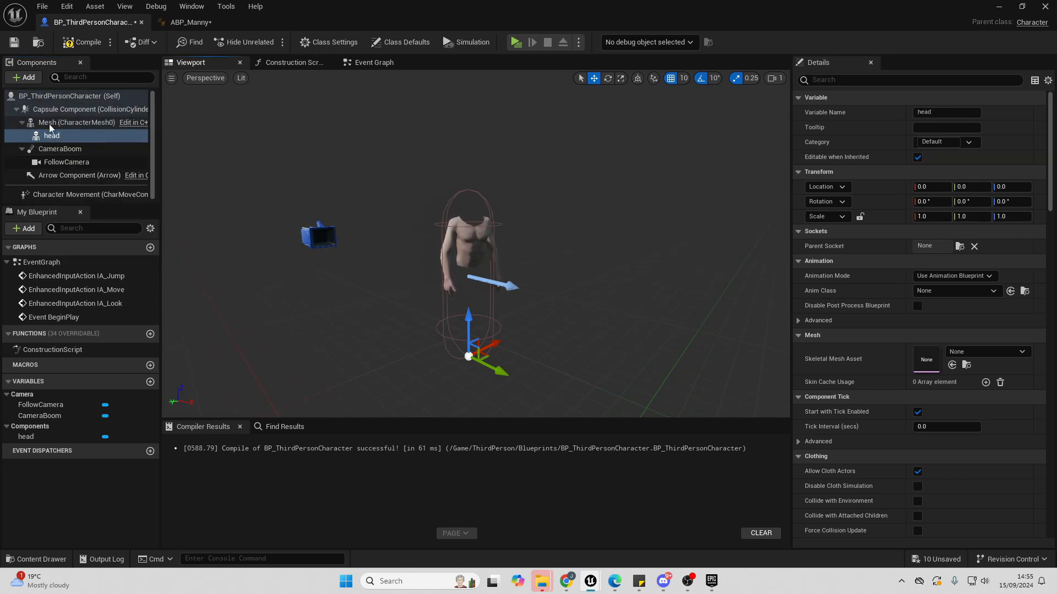
mouse_move(57, 138)
mouse_down()
mouse_move(68, 122)
mouse_move(43, 134)
mouse_up()
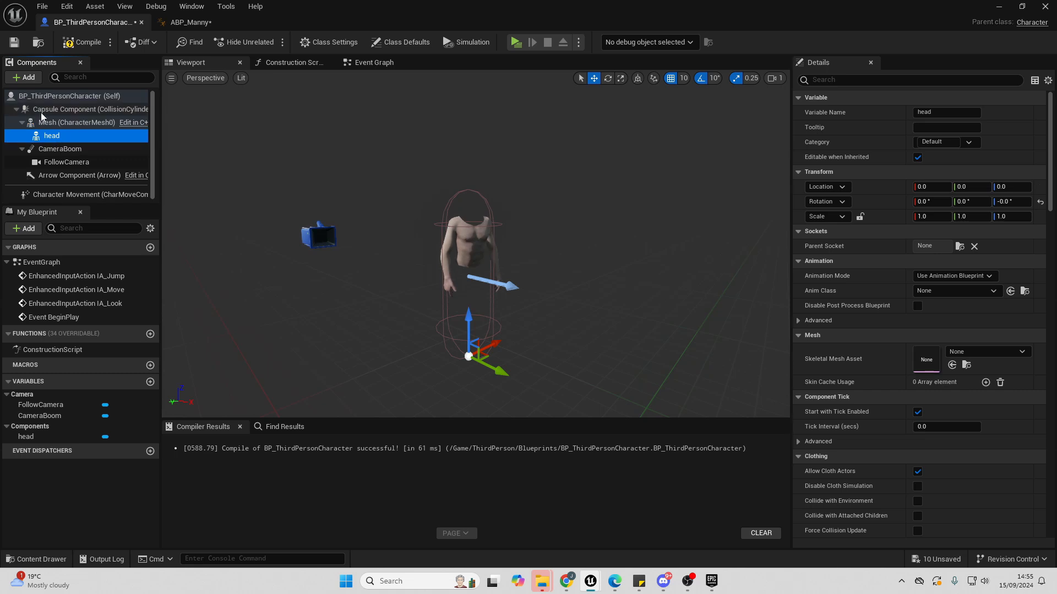
Assign the SK_ma_armour_head_01_ skeletal mesh to the head component
click(963, 352)
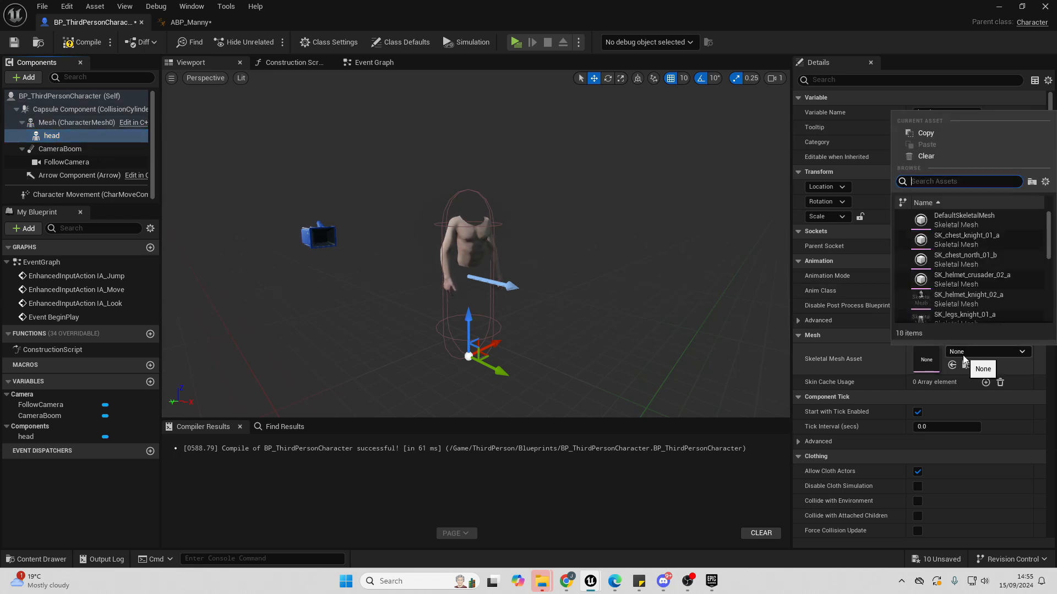
text(head)
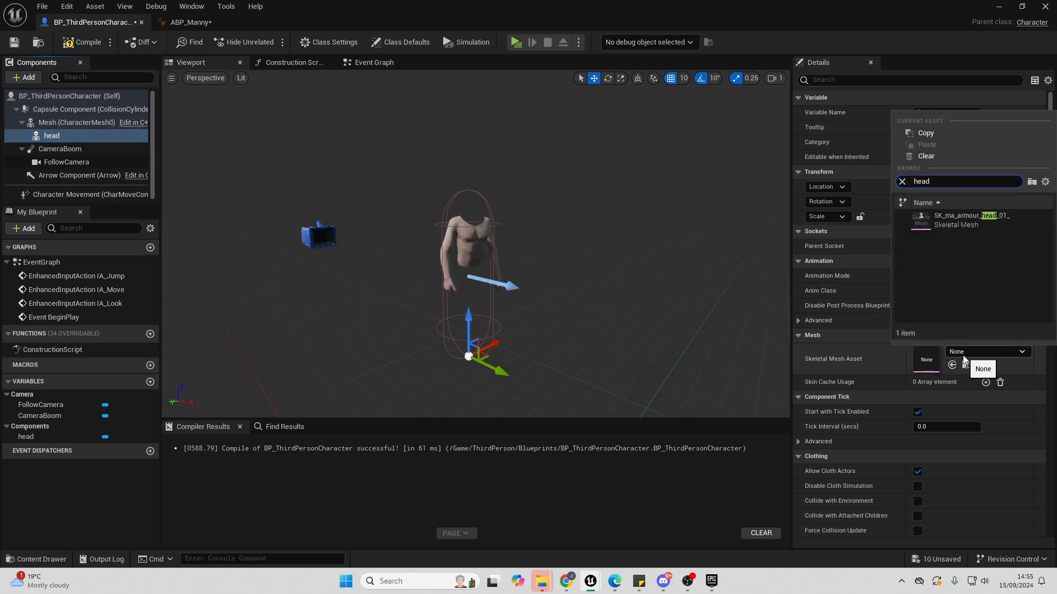
click(985, 217)
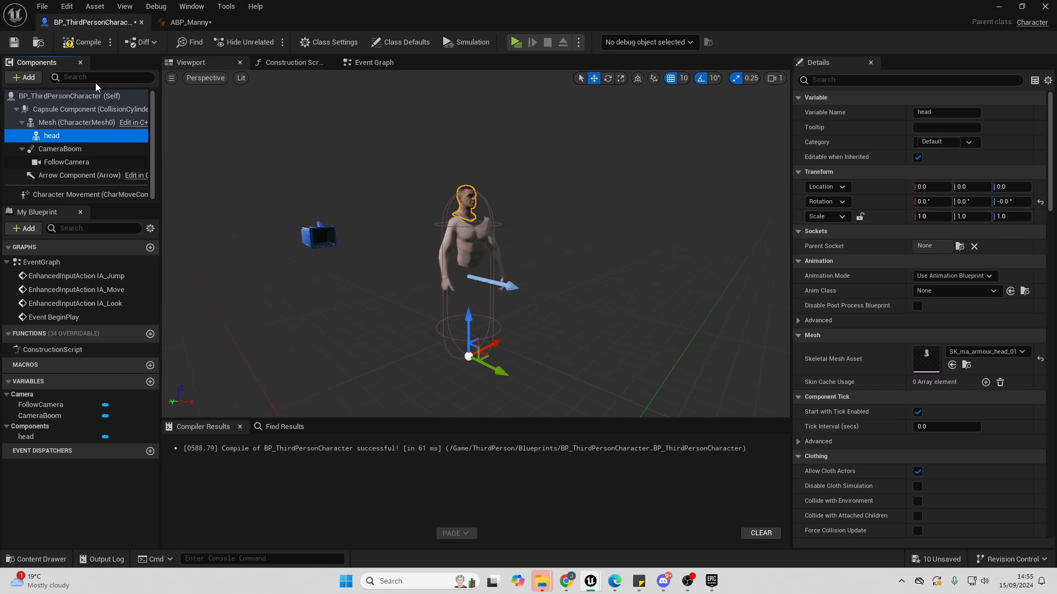
Add a second Skeletal Mesh component under the character Mesh and name it "Legs"
click(65, 122)
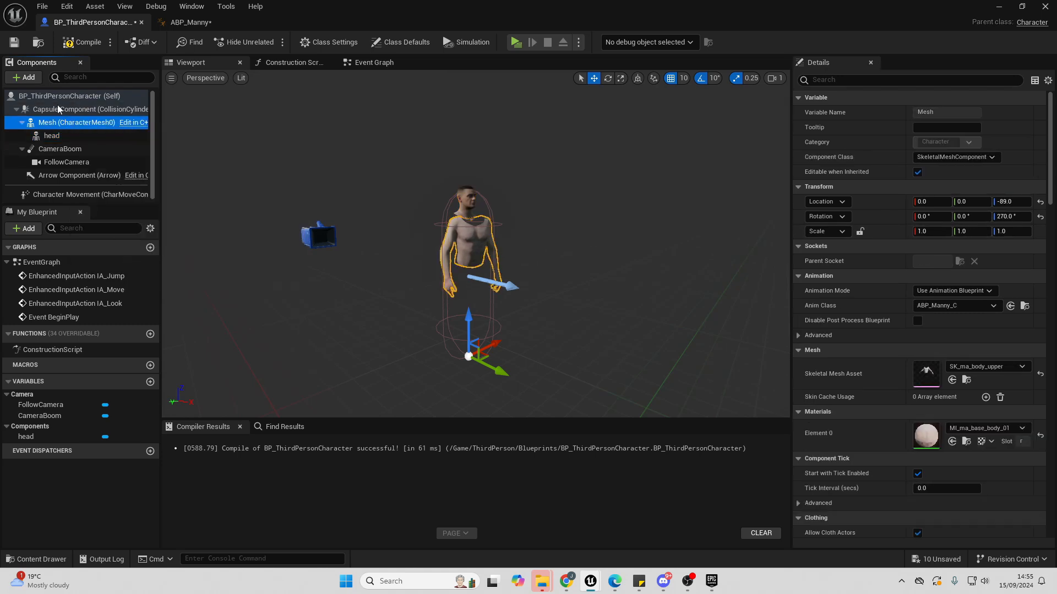
click(24, 78)
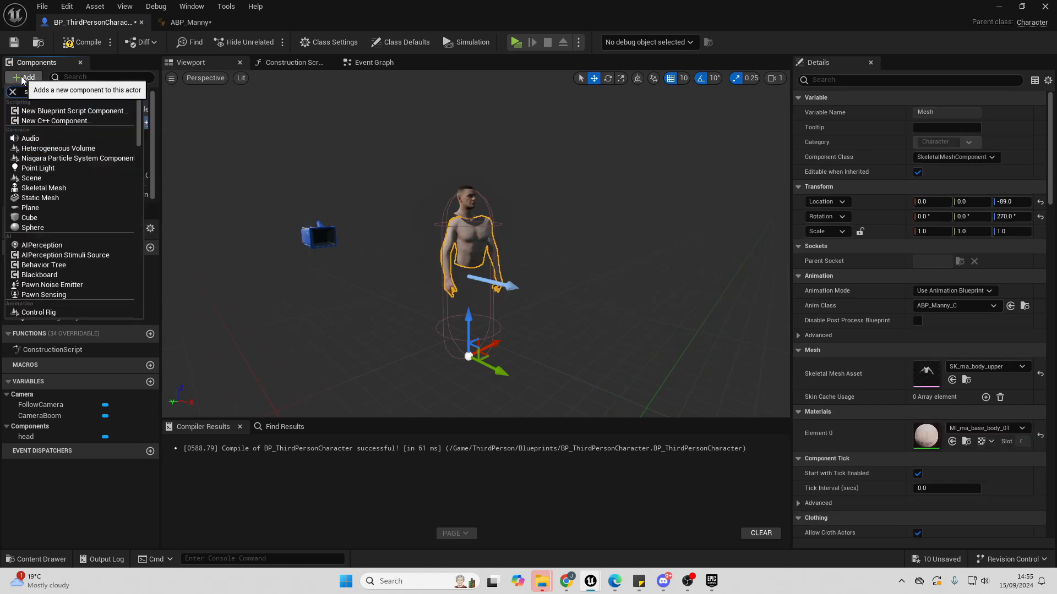
click(43, 187)
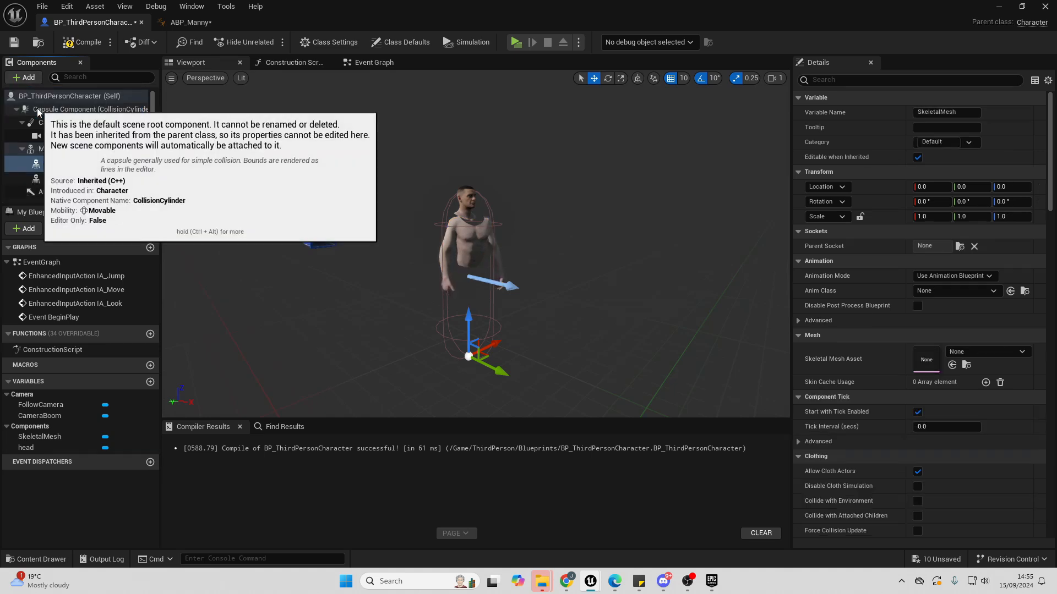
text(Legs)
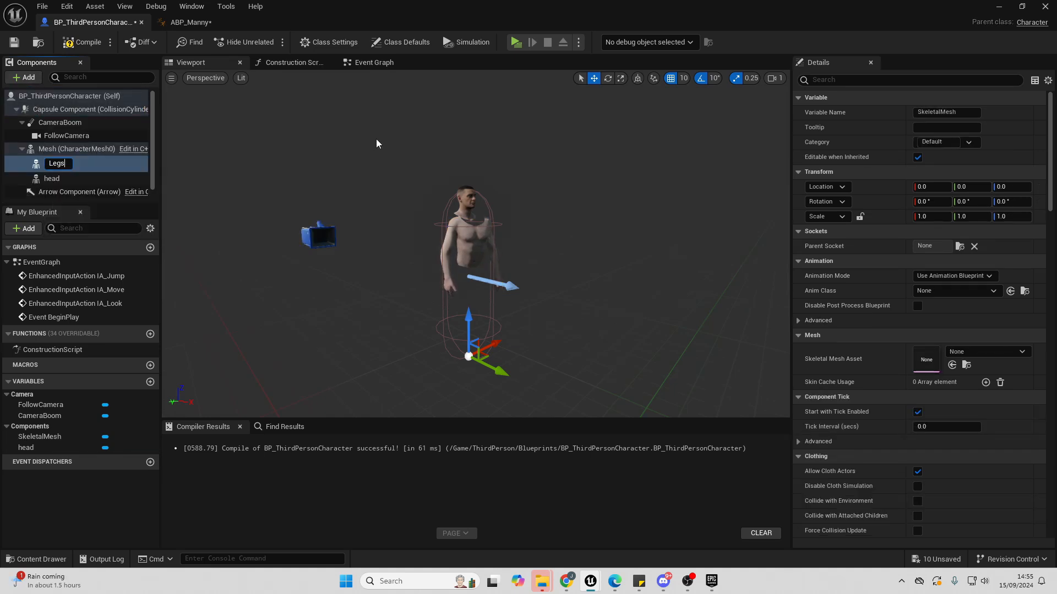
key(Return)
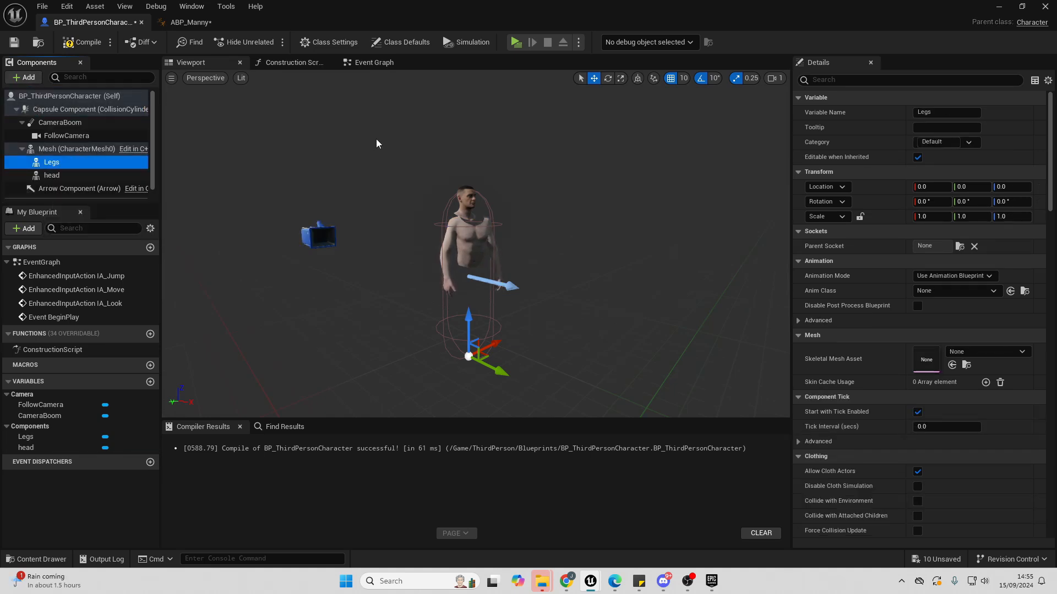
Assign the SK_ma_body_legs_average skeletal mesh to the Legs component
click(972, 353)
scroll(977, 254, down, 3)
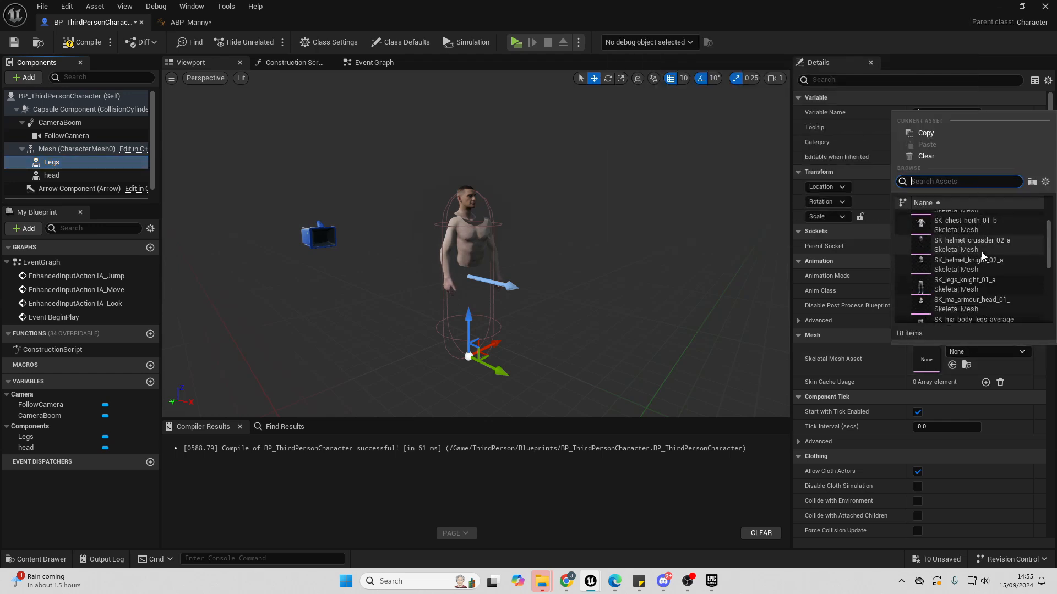
click(971, 256)
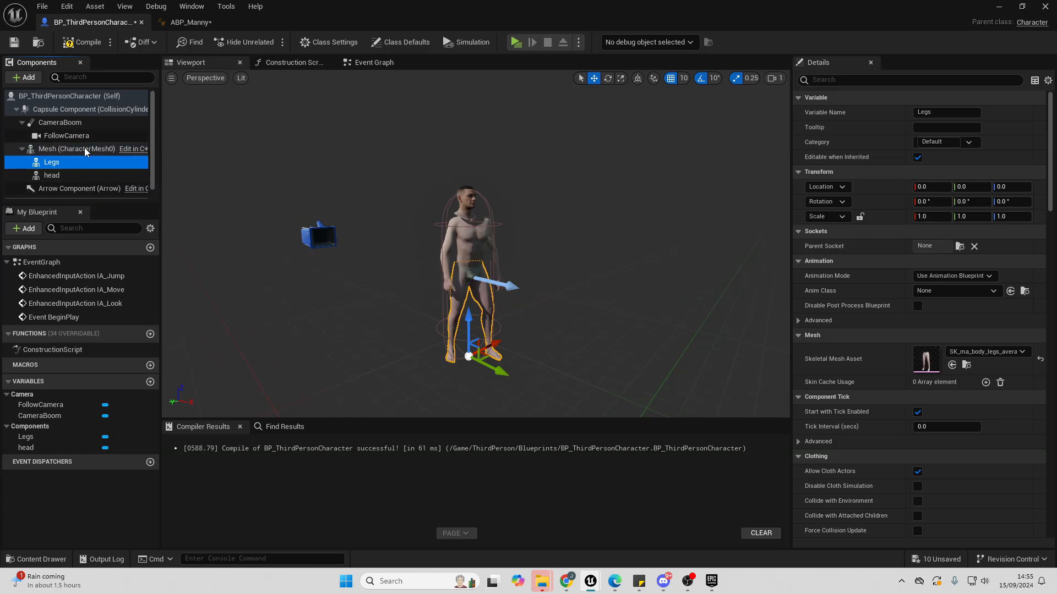
In the Construction Script, add a Mesh reference with a Set Leader Pose Component node and run it from the script's entry node
click(299, 62)
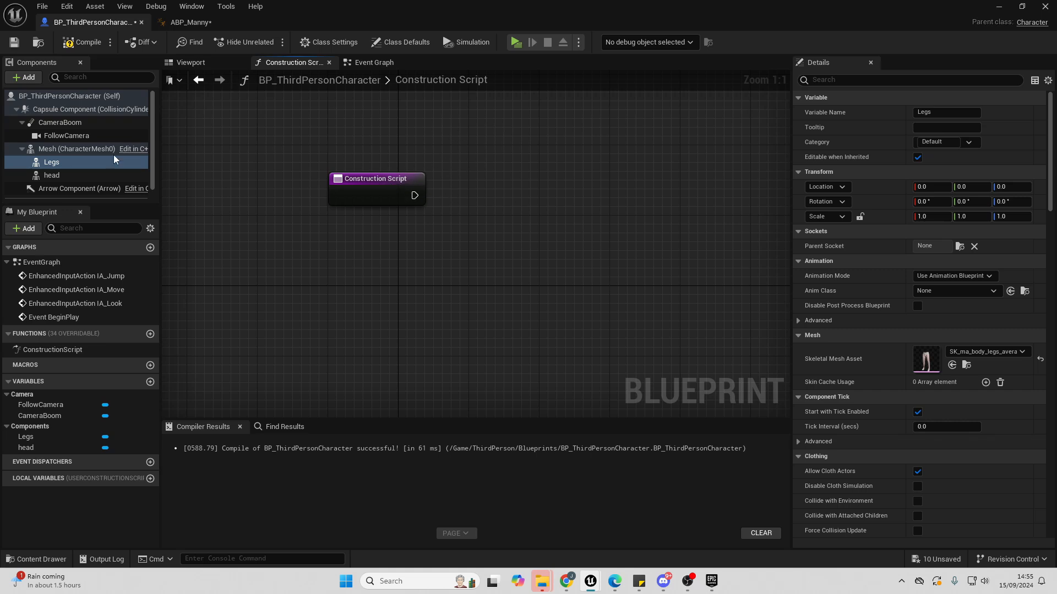
drag(58, 148, 499, 211)
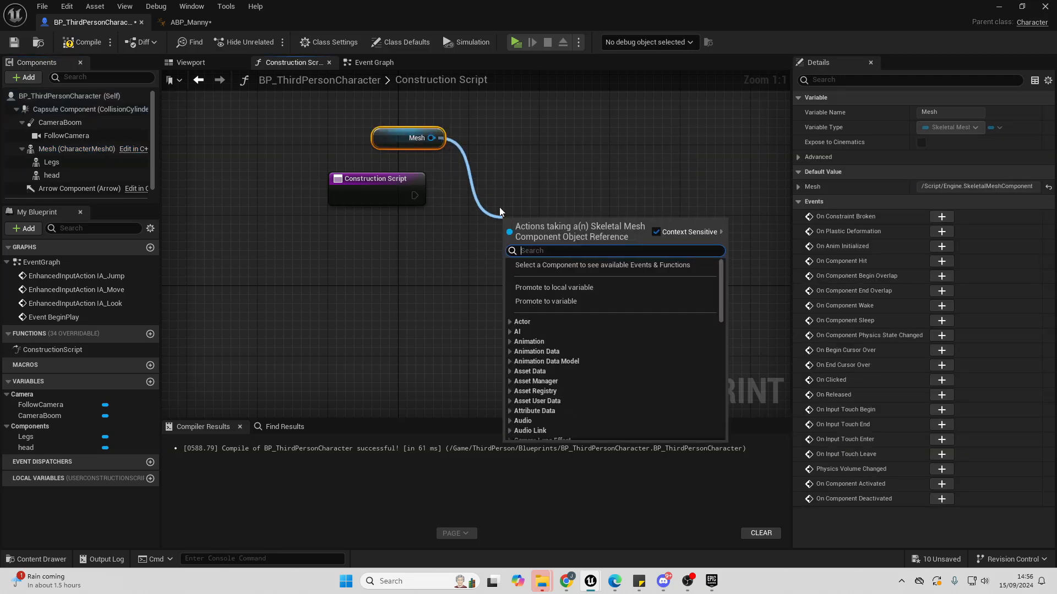
text(set lead)
key(Return)
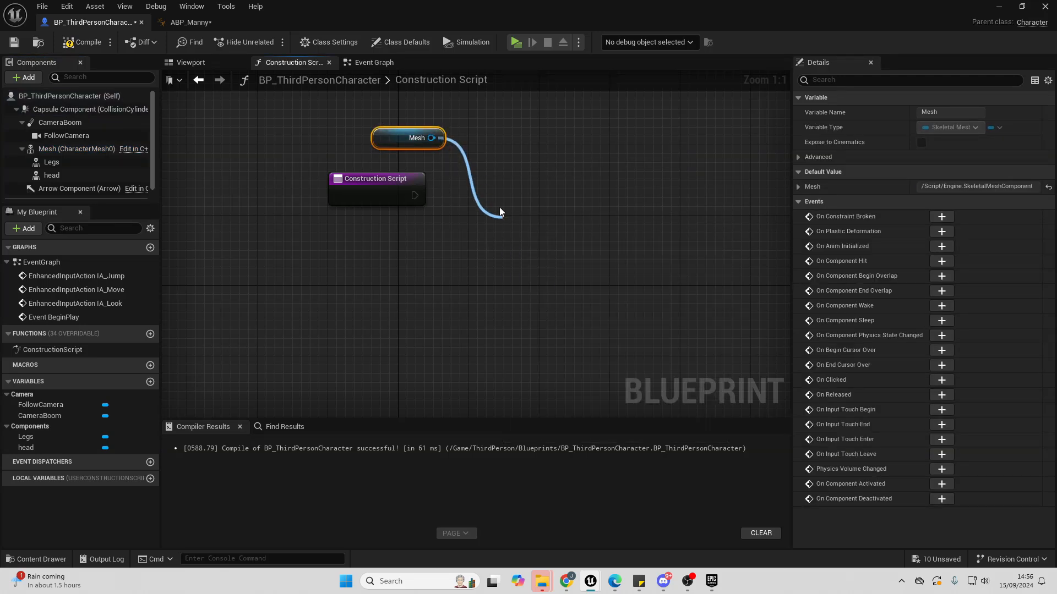
drag(559, 243, 613, 217)
drag(415, 195, 561, 223)
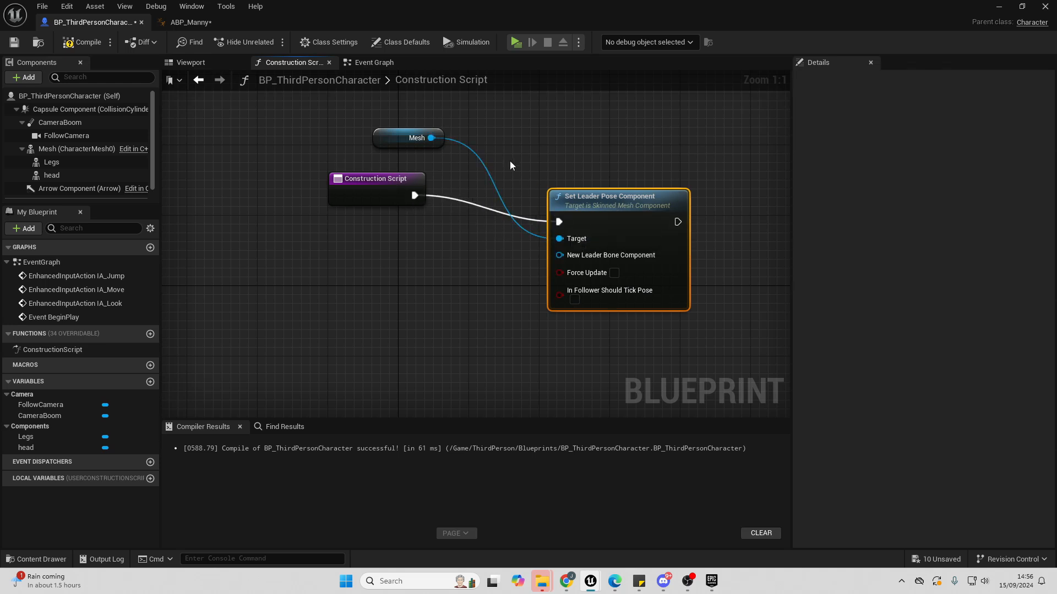
Rewire the Mesh reference from Target to New Leader Bone Component and place its node below the Construction Script node
right_click(431, 138)
click(472, 187)
drag(431, 138, 579, 260)
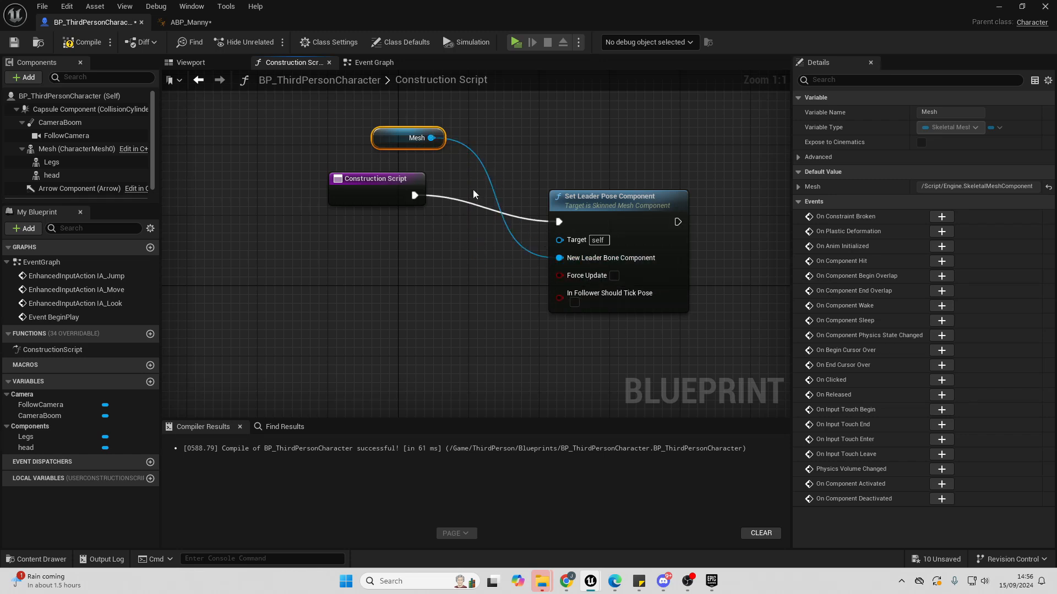
drag(387, 135, 384, 292)
Connect Legs and head references to the Target of Set Leader Pose Component and compile the blueprint
drag(55, 161, 285, 254)
drag(351, 226, 560, 240)
drag(342, 261, 558, 238)
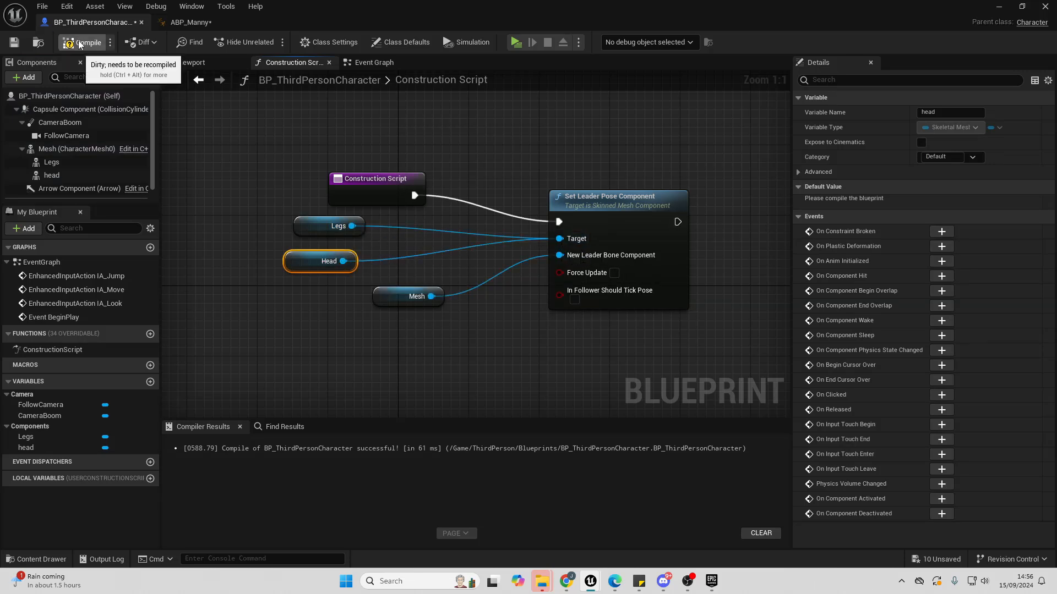
click(79, 44)
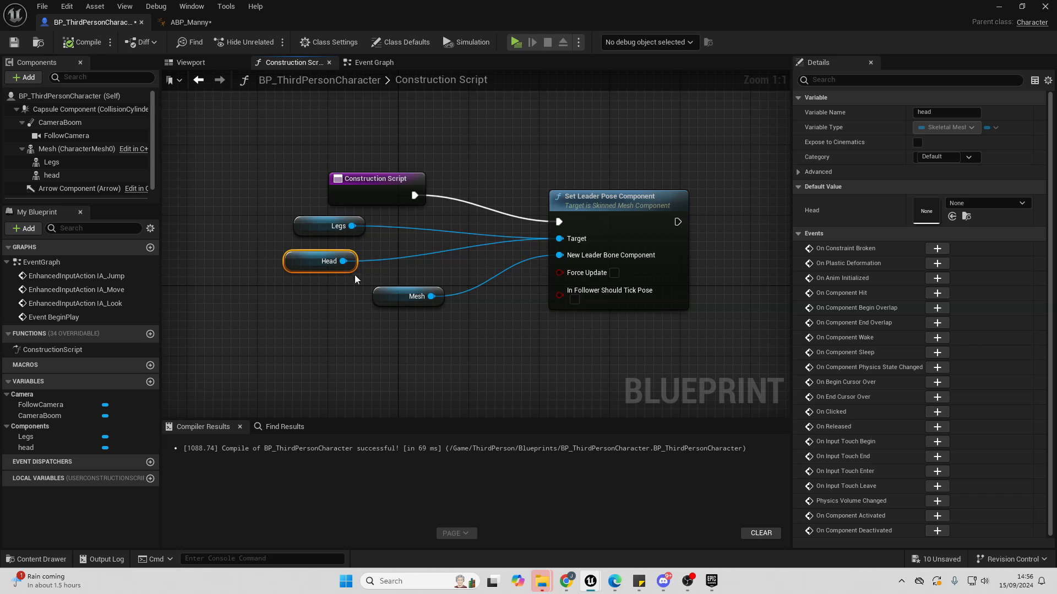
Inspect the head and legs in the blueprint viewport and play-test the assembled character's running animation
click(183, 62)
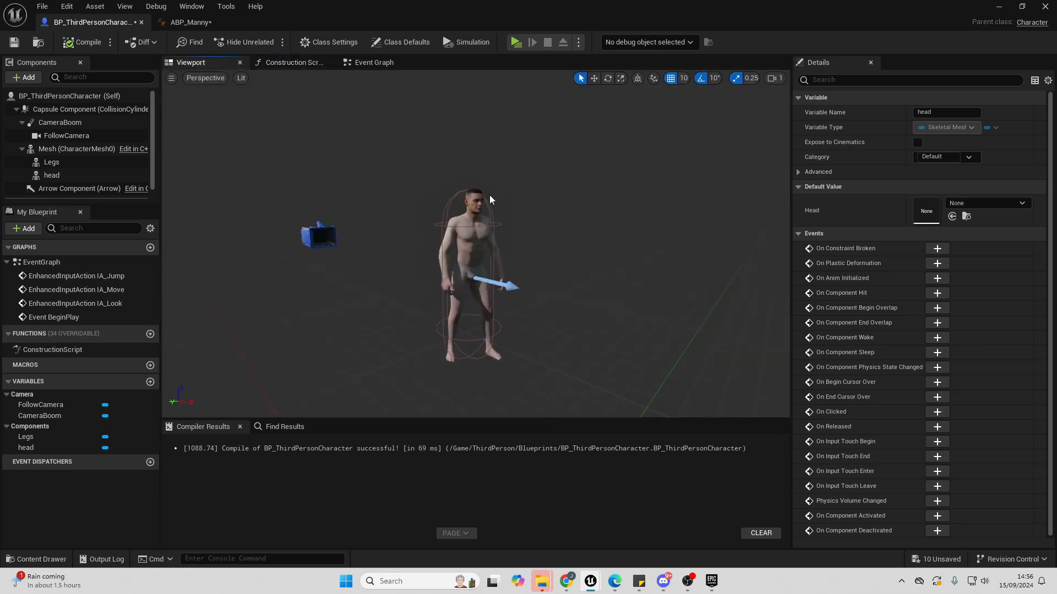
click(478, 184)
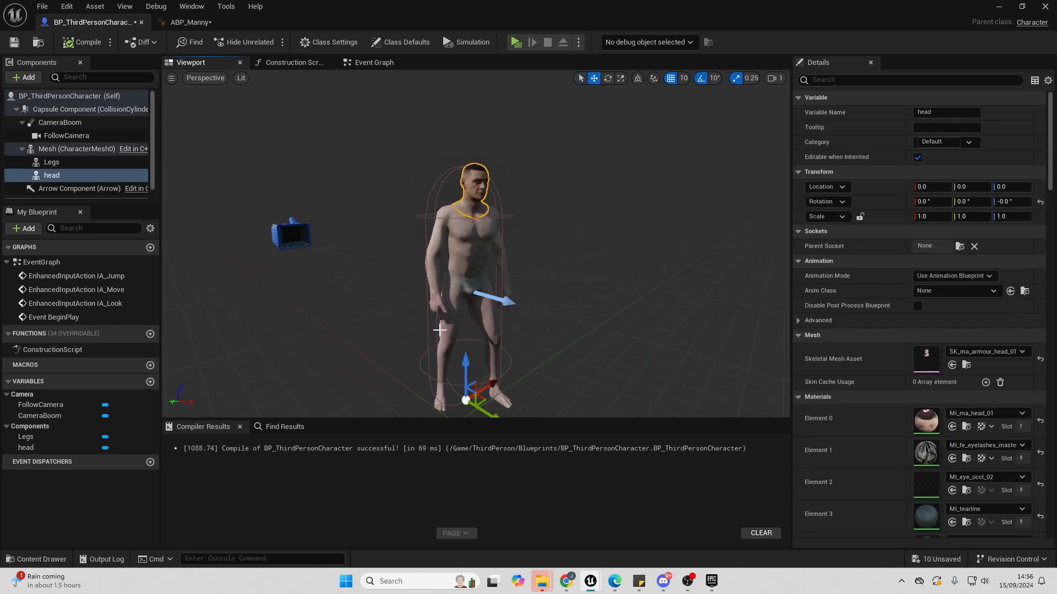
click(451, 287)
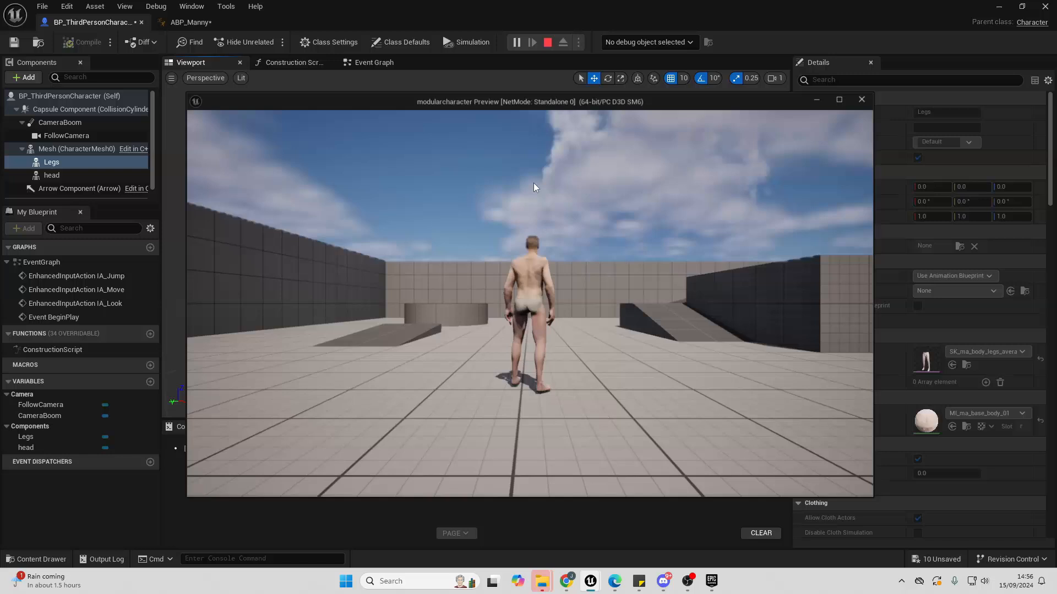
key(s)
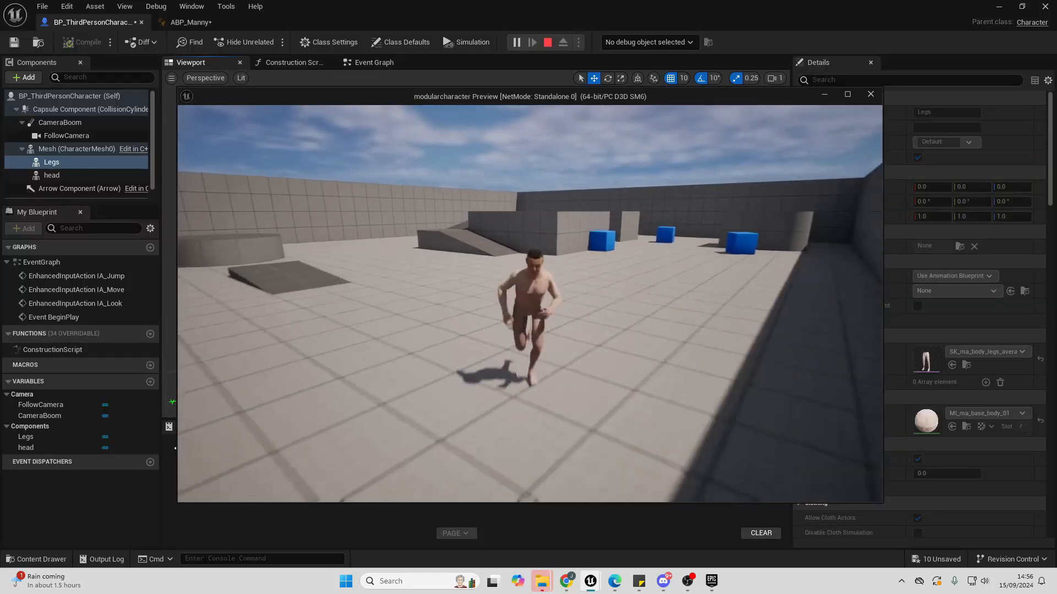
key(Escape)
key(s)
mouse_move(615, 215)
right_down()
mouse_move(614, 202)
mouse_move(616, 214)
right_up()
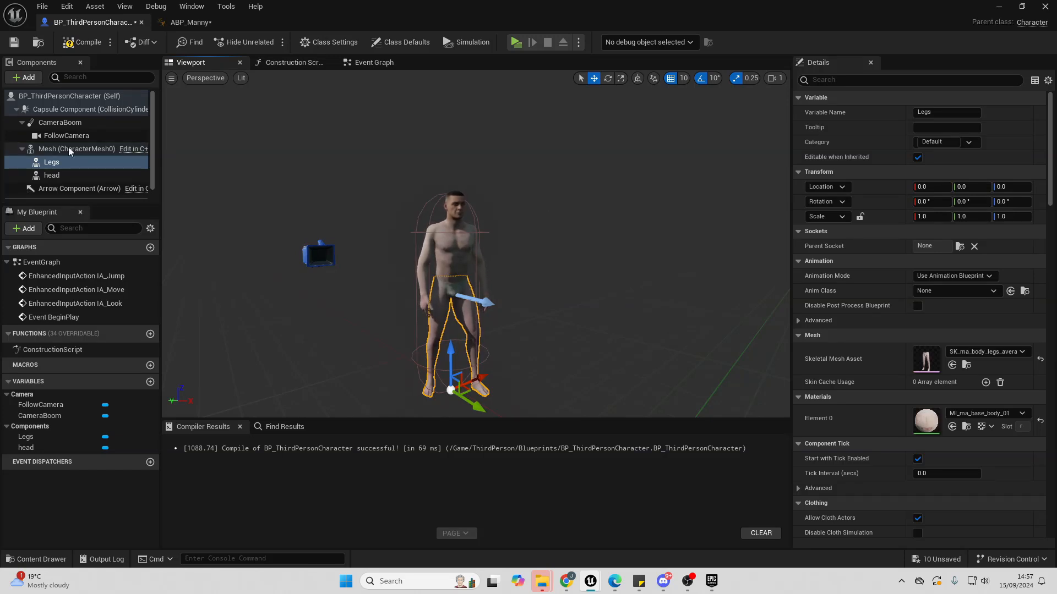
Change the Legs component's skeletal mesh to SK_legs_knight_01_a and compile the blueprint
key(ctrl+z)
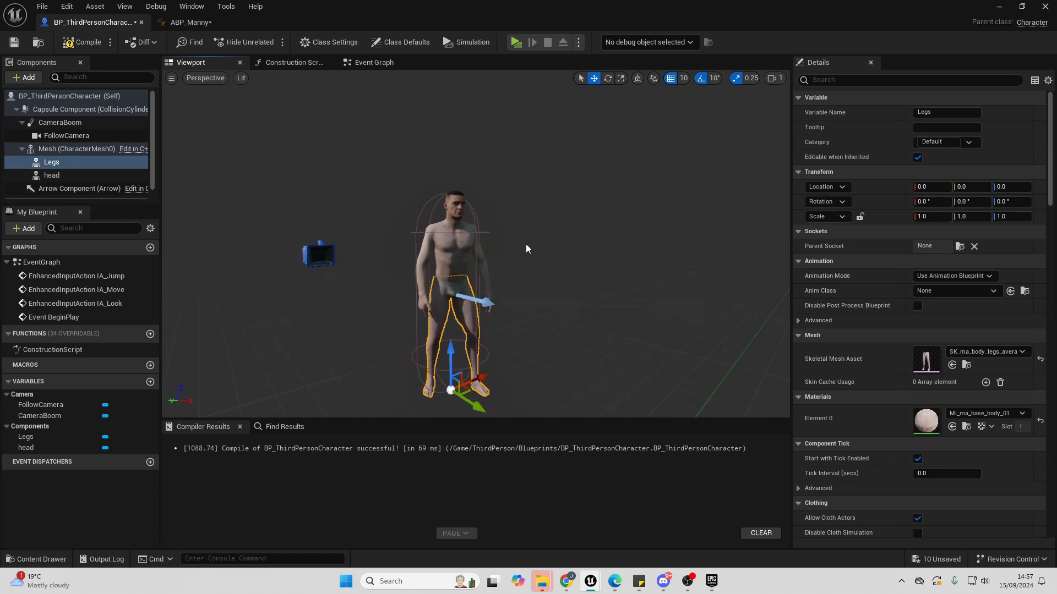
click(988, 351)
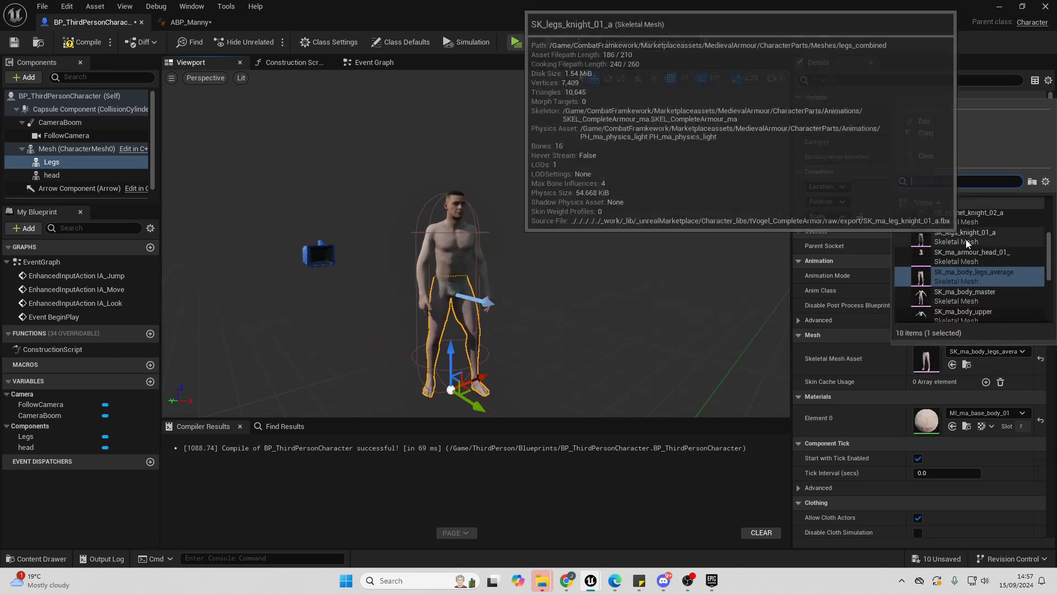
click(985, 257)
click(83, 42)
Play-test the character wearing the knight legs by running in several directions
click(516, 42)
key(w)
key(d)
key(s)
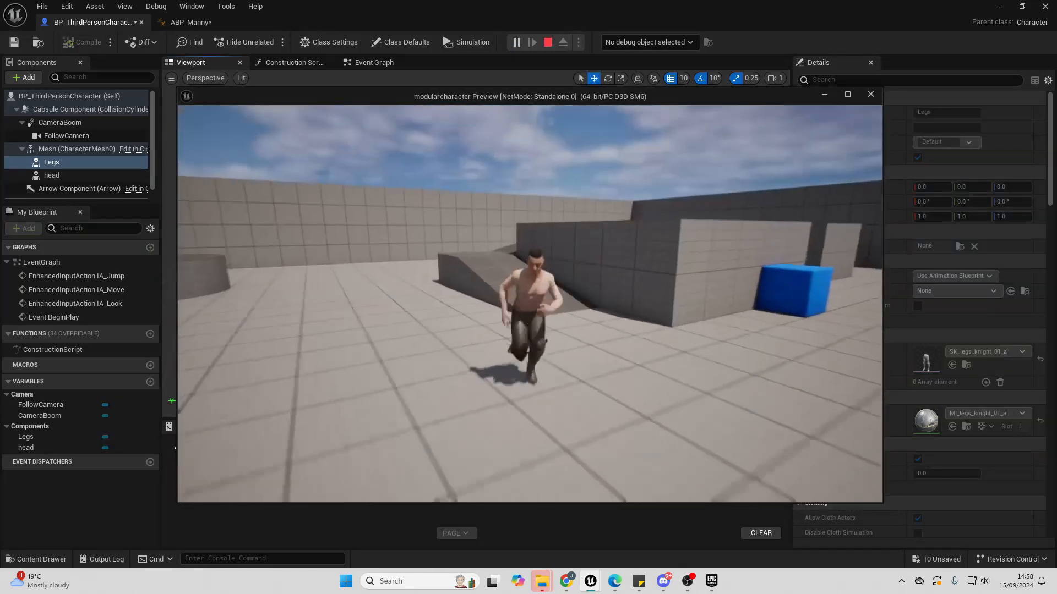
key(a)
key(w)
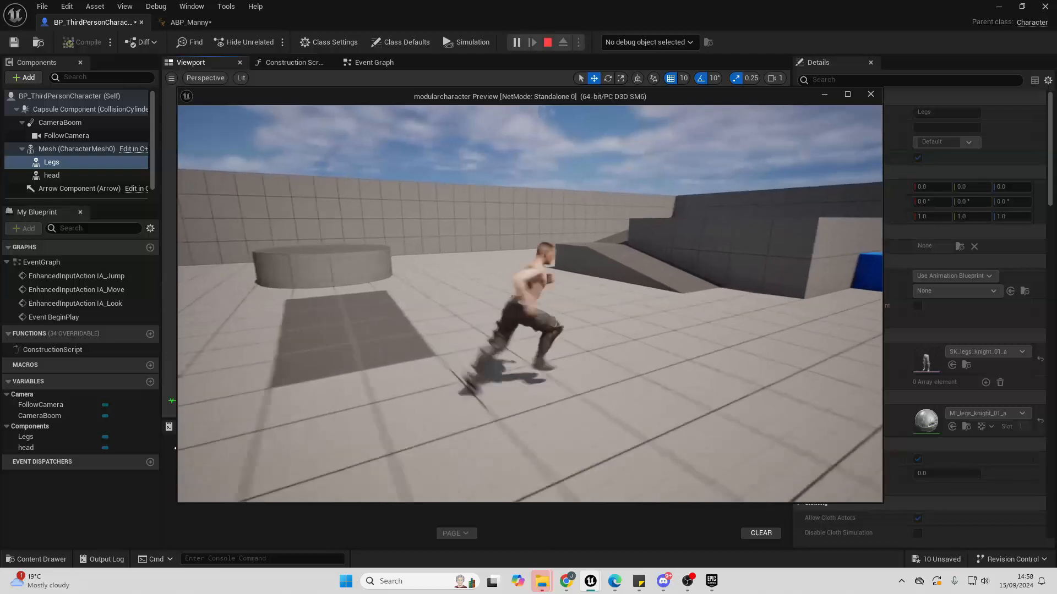
Stop the play-test, remove the Legs component and undo the removal
key(s)
key(Escape)
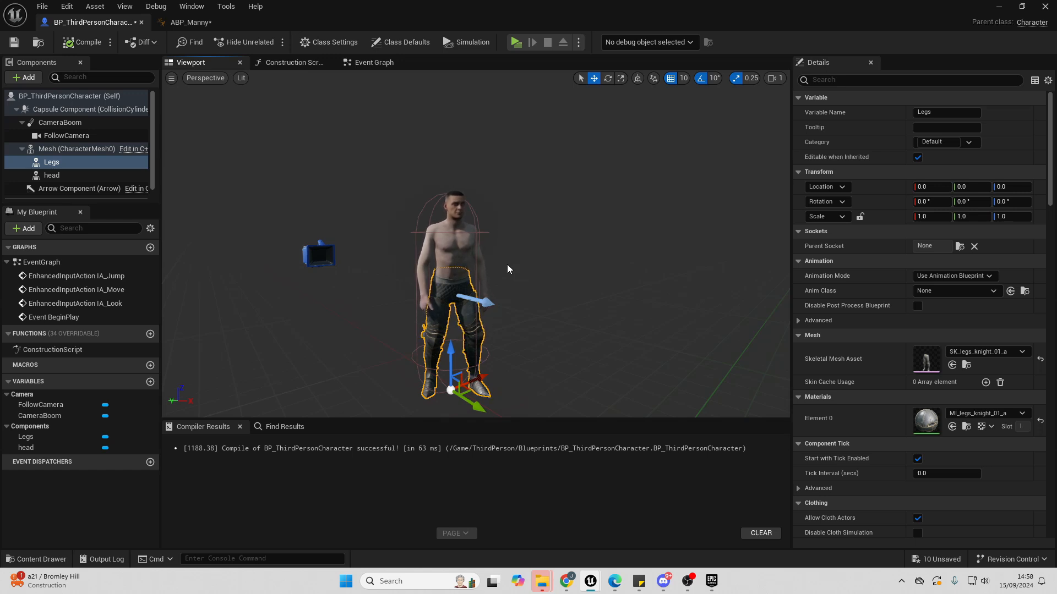
key(Delete)
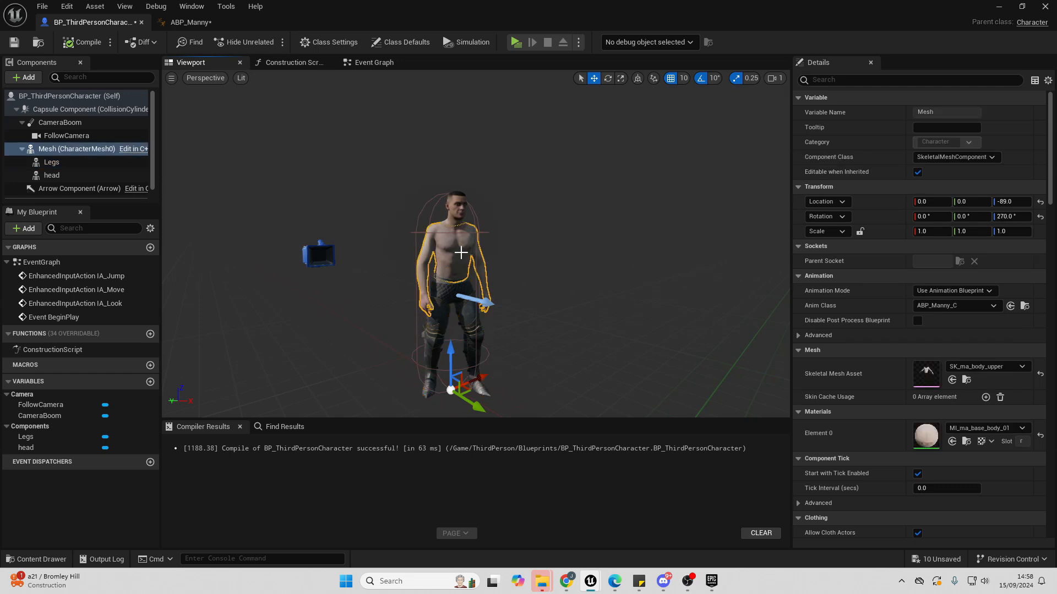
key(ctrl+z)
Move the Legs and head components away from the torso along Y, with the head at -90
click(466, 205)
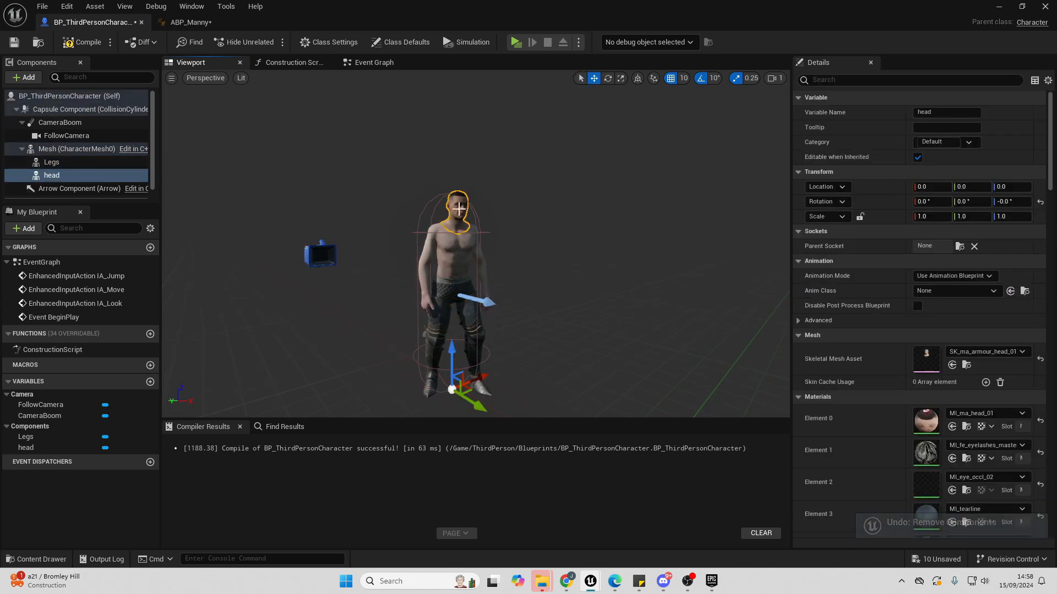
click(475, 329)
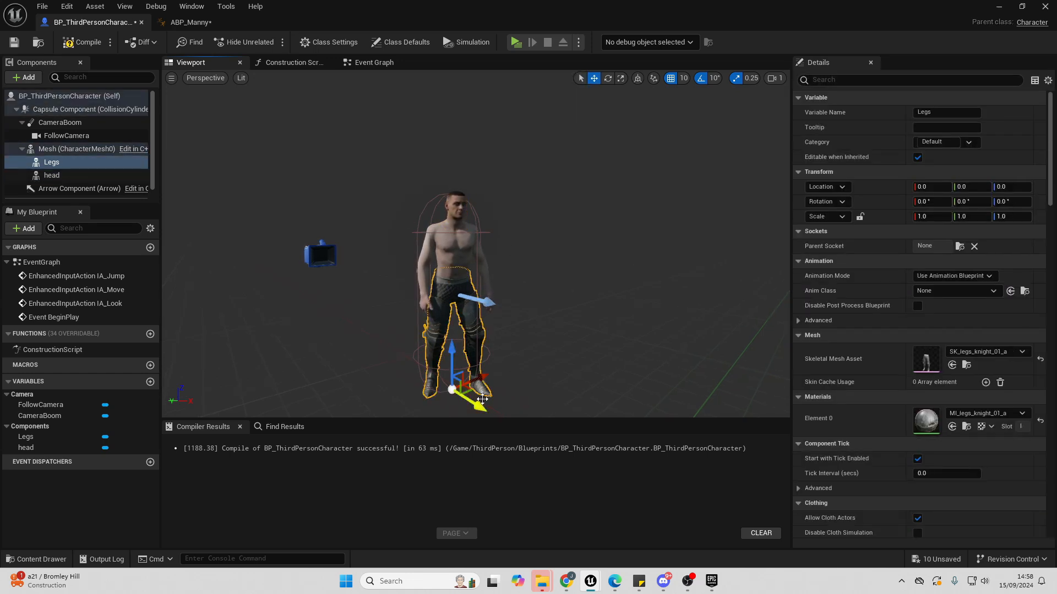
drag(476, 404, 414, 365)
click(455, 208)
drag(473, 399, 435, 379)
Change the main Mesh component's skeletal mesh to SK_ma_body_master
click(456, 256)
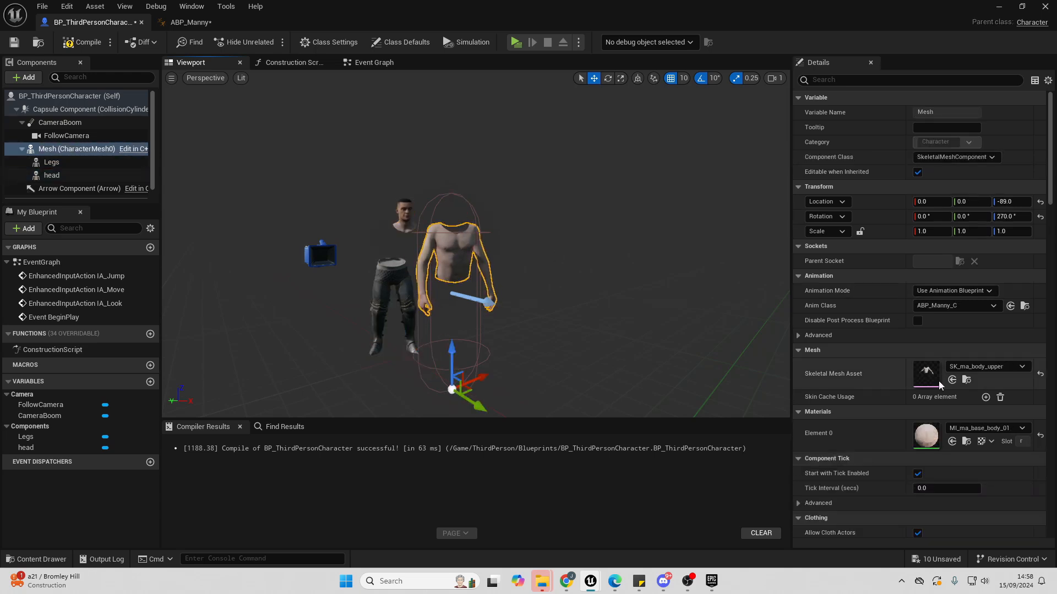
click(992, 367)
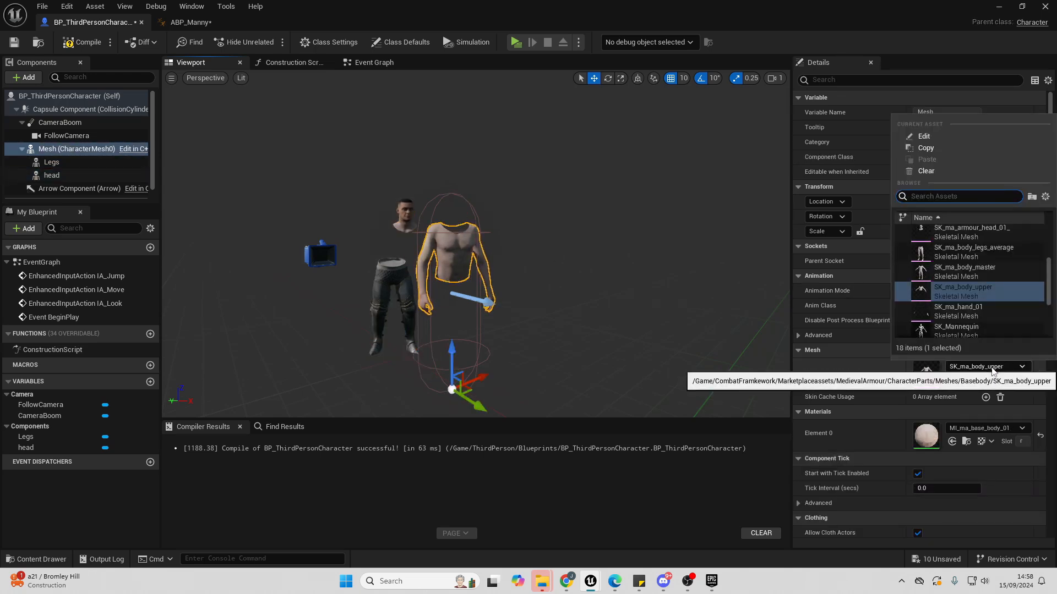
click(962, 271)
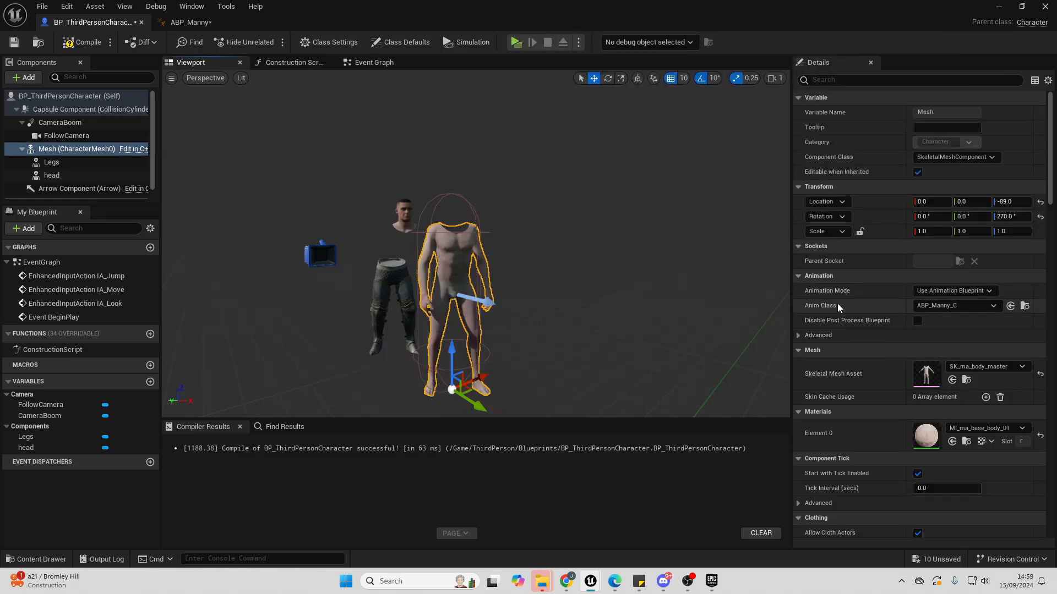
Reset the head component's location and move the Legs component back to Y 0 over the full body
click(406, 214)
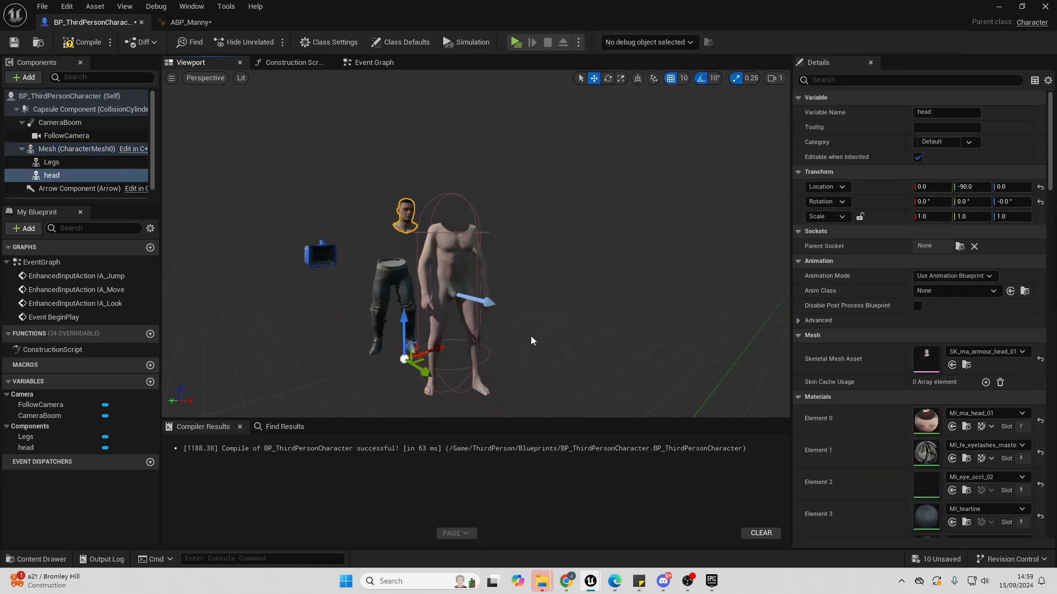
click(1040, 187)
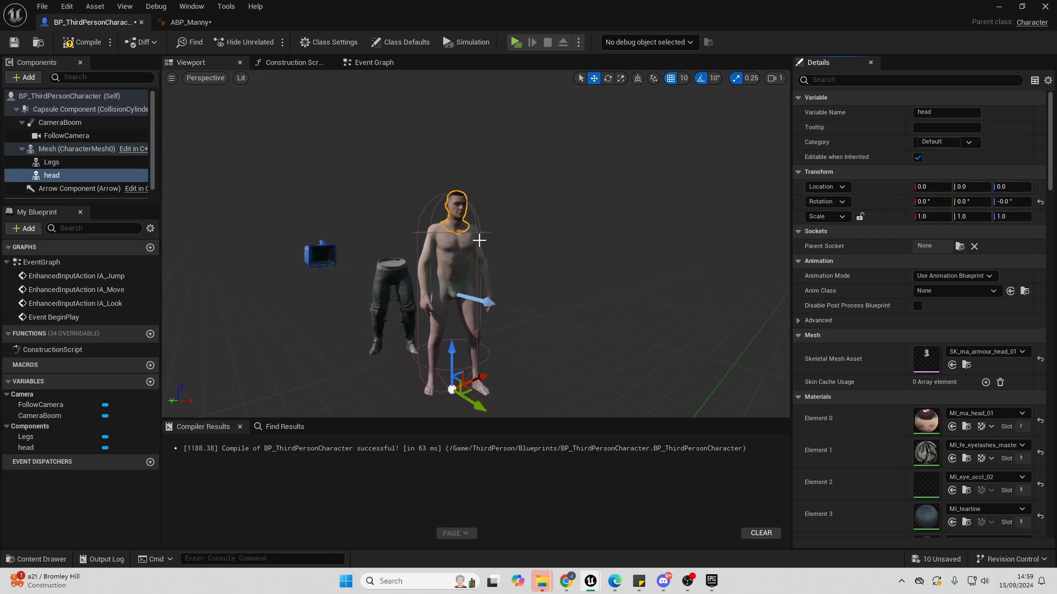
click(390, 276)
drag(422, 372, 487, 399)
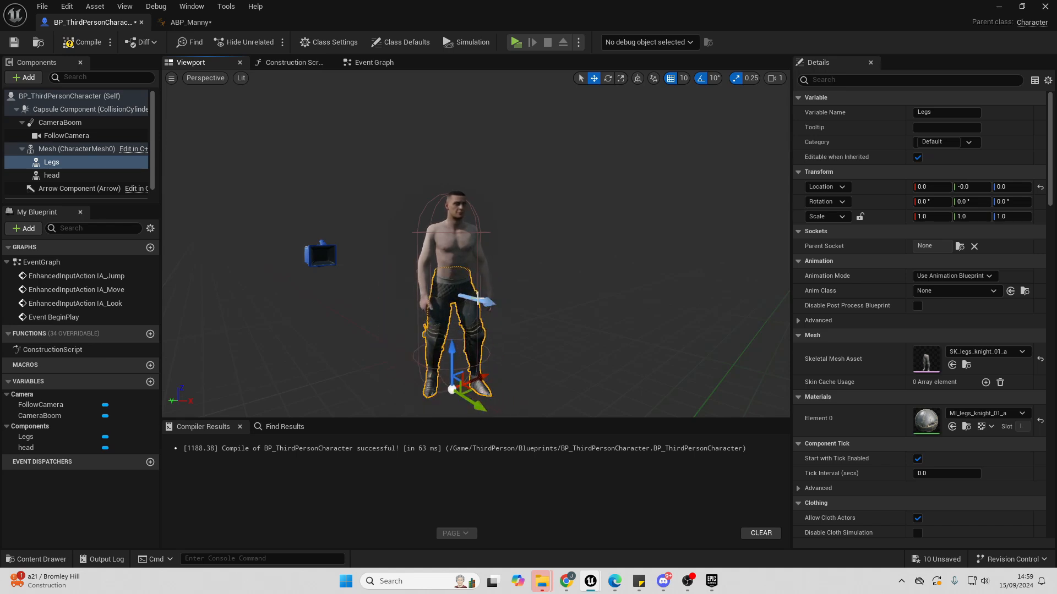
Play-test the character with the knight legs over the full body mesh by running in several directions
click(514, 42)
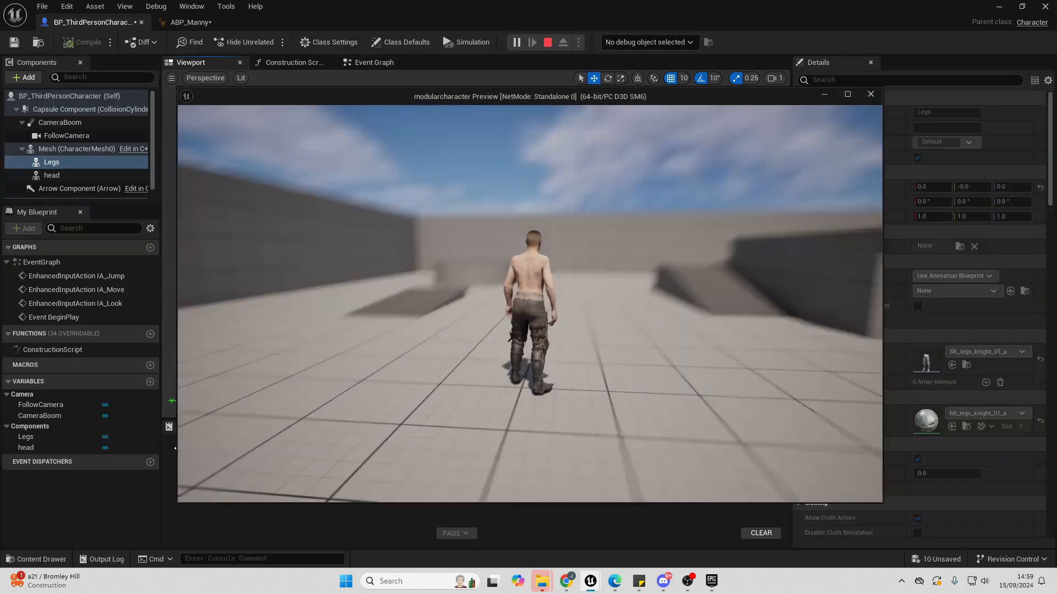
key(s)
key(a)
key(w)
key(Escape)
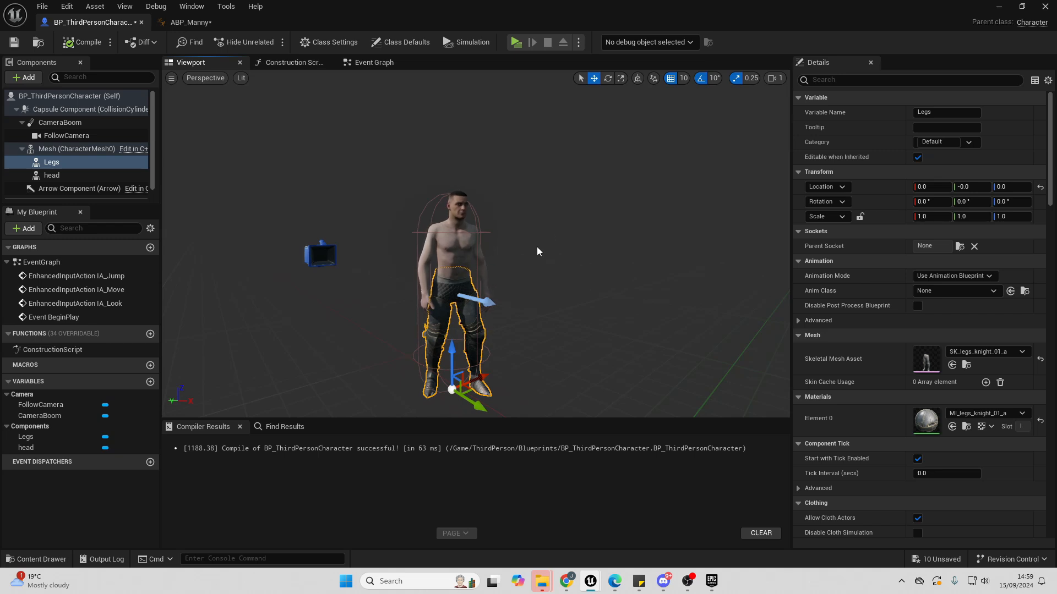
Move the Legs component aside to Y -80 to expose the full body mesh underneath
key(w)
right_drag(455, 240, 441, 240)
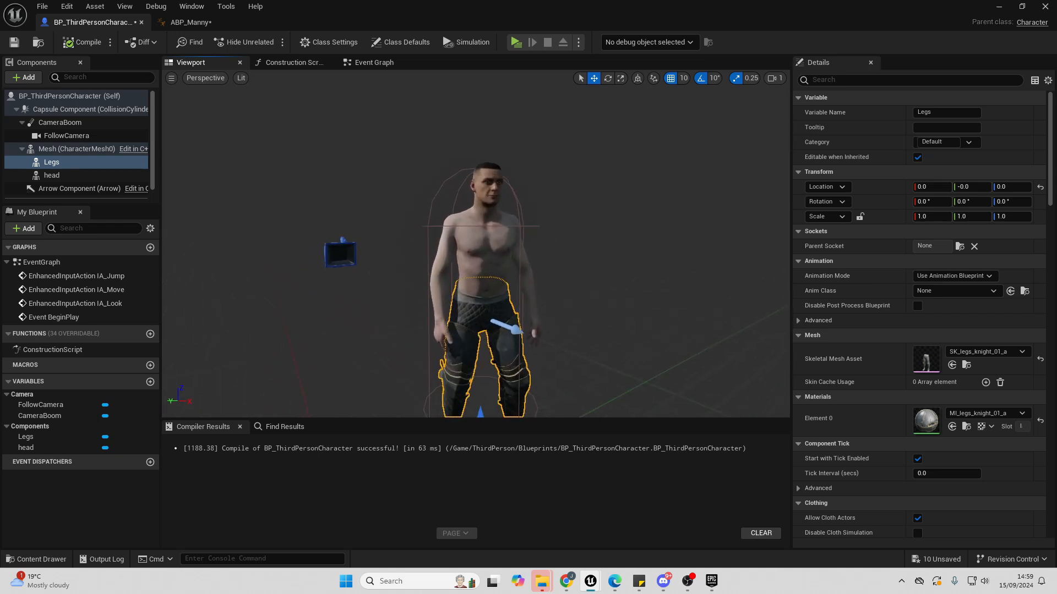
key(s)
right_drag(512, 224, 534, 229)
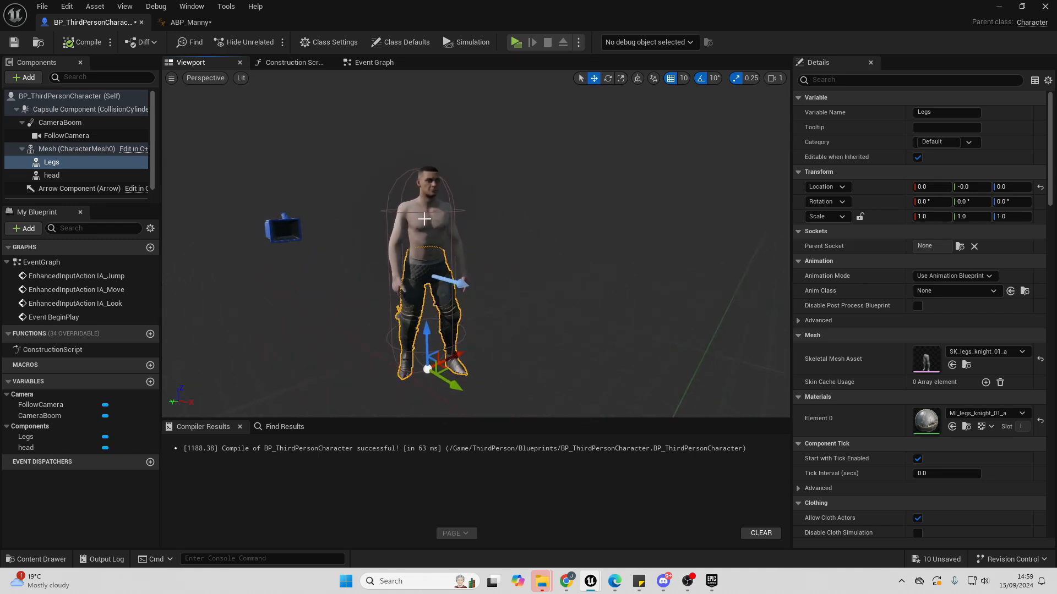
click(423, 220)
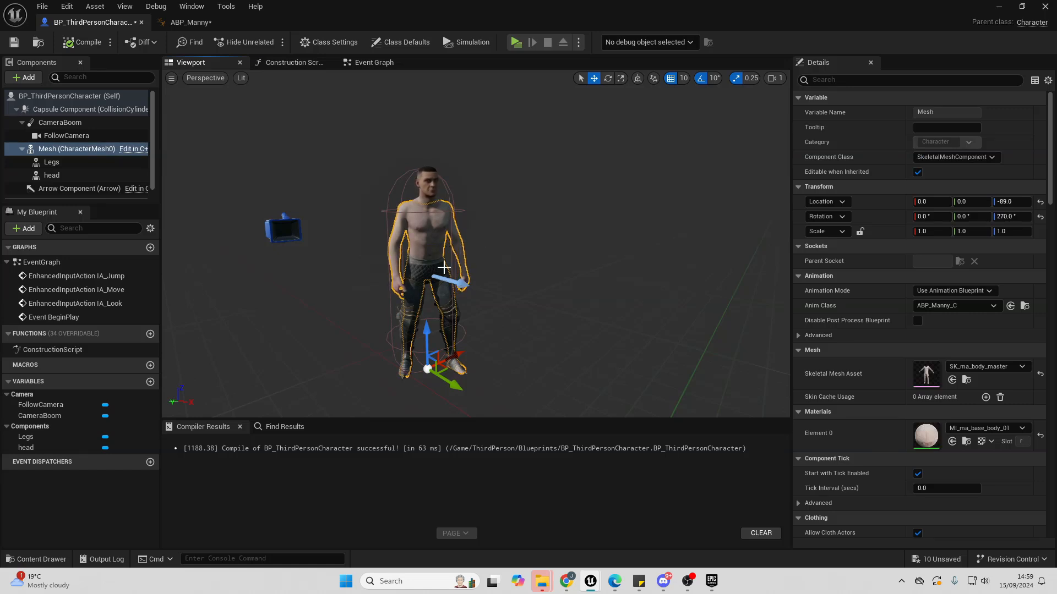
drag(449, 390, 447, 342)
click(466, 357)
drag(455, 385, 401, 348)
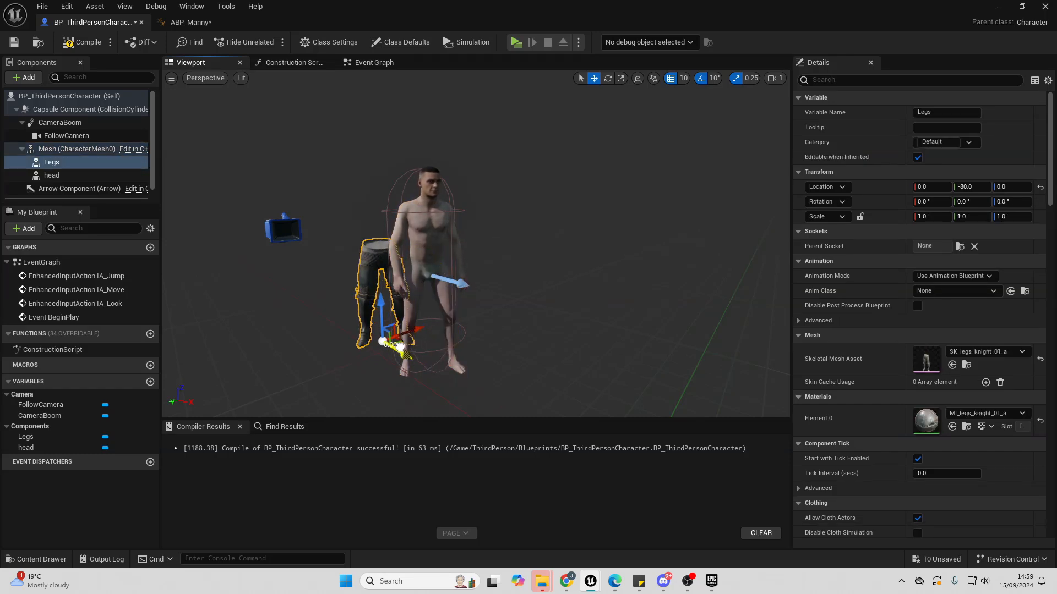
Change the Mesh component's skeletal mesh to SK_ma_body_upper and move the Legs component back to Y 0
click(431, 248)
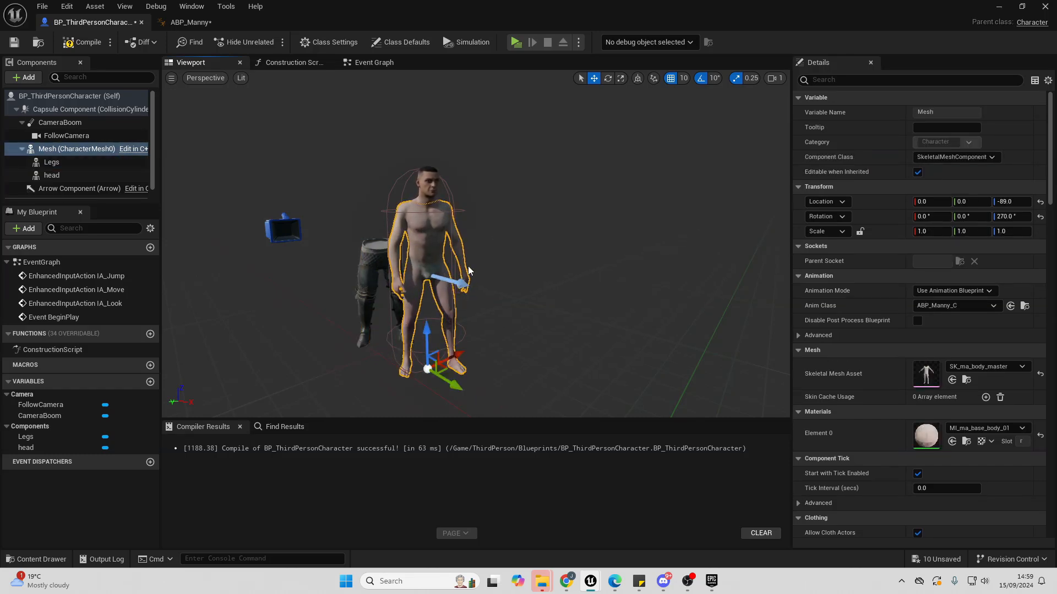
click(1008, 366)
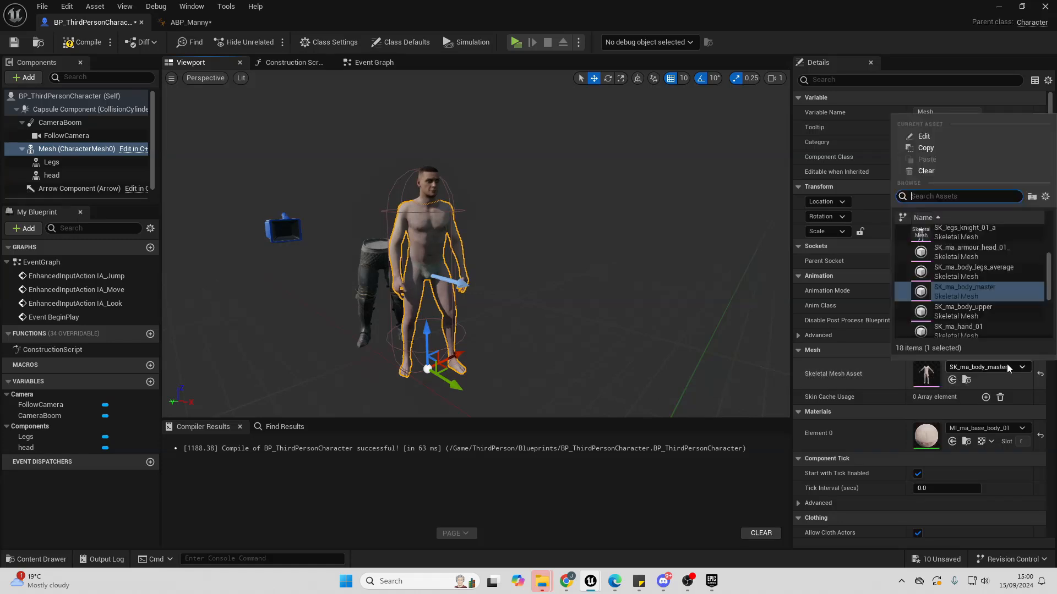
click(966, 308)
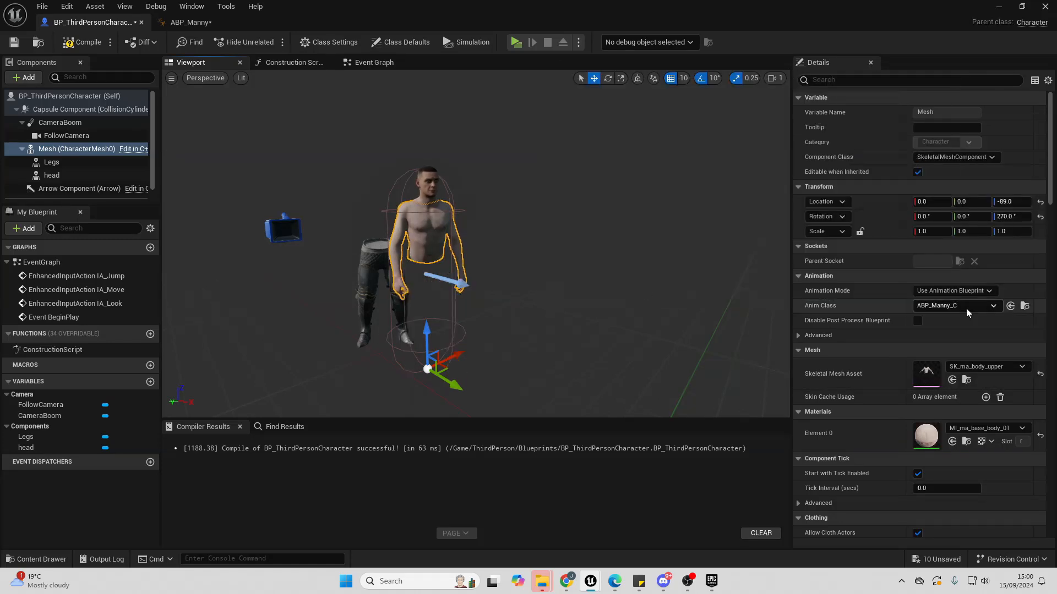
click(362, 267)
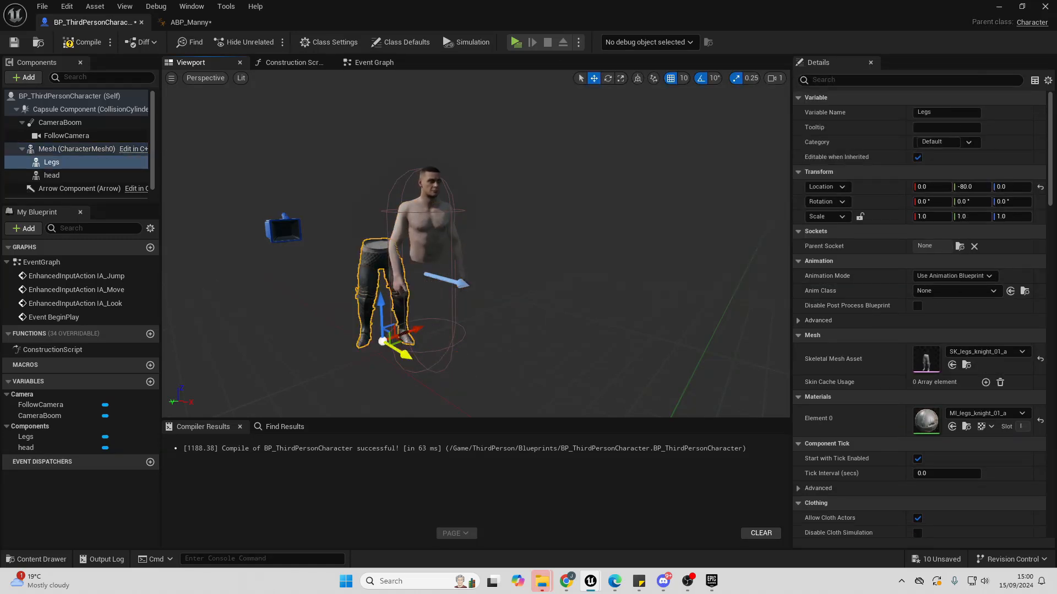
drag(407, 354, 460, 388)
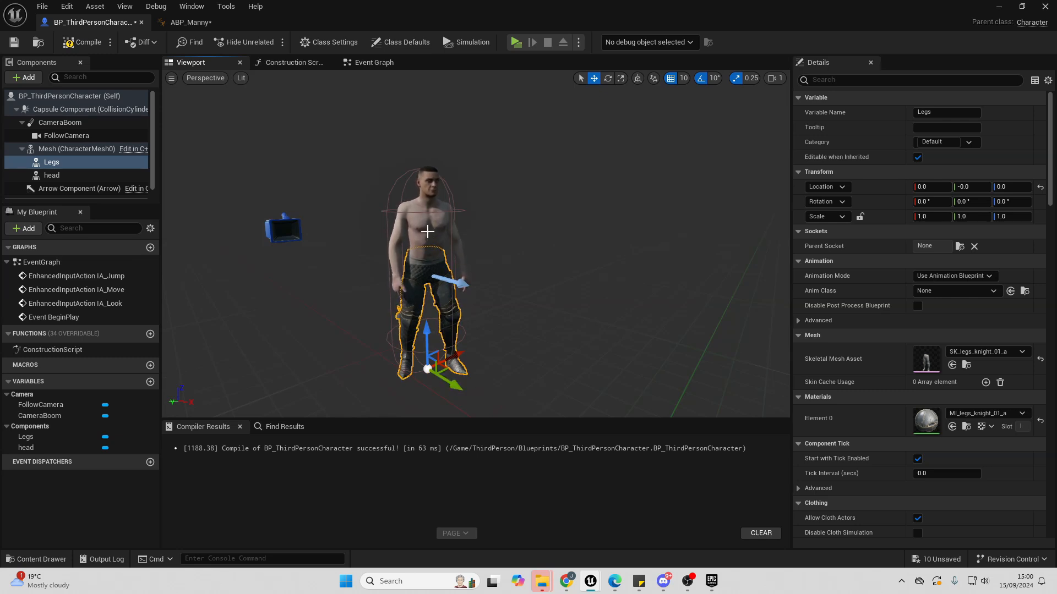
drag(428, 232, 460, 199)
Replace the Mesh component's skeletal mesh with SK_chest_knight_01_a
click(435, 225)
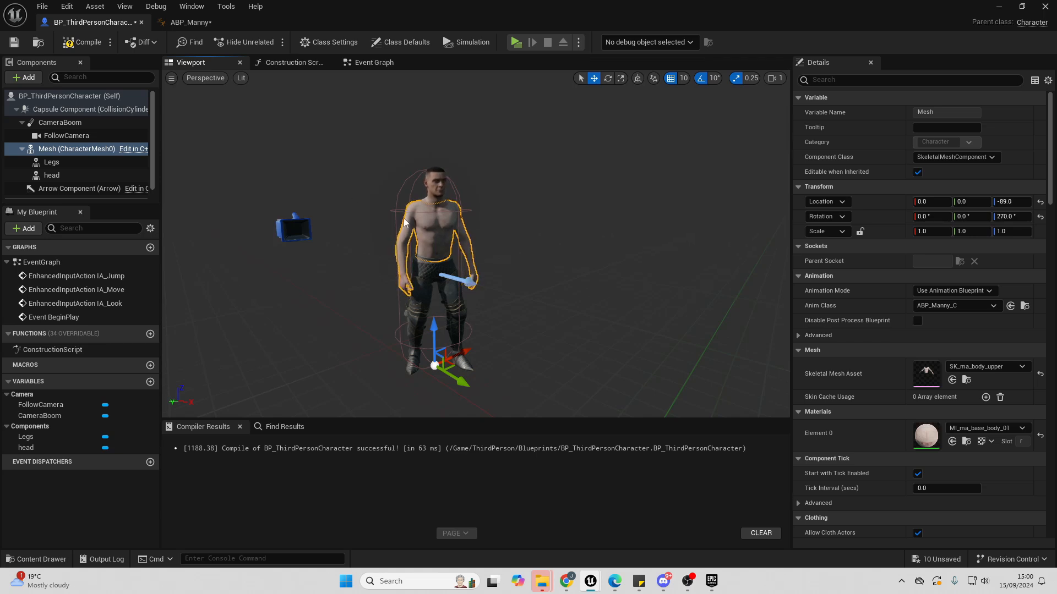
click(975, 366)
scroll(980, 286, up, 5)
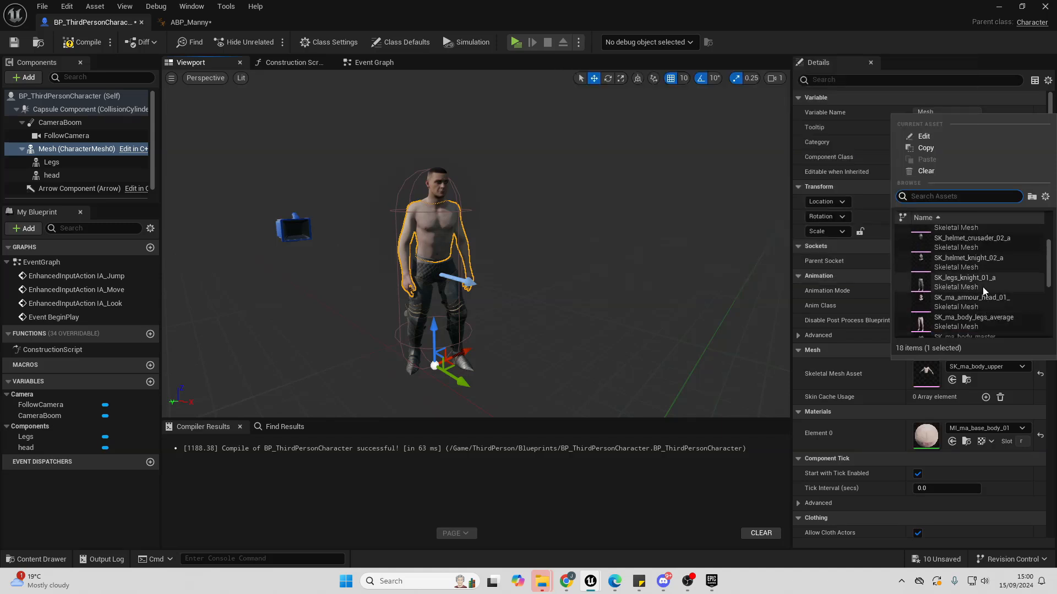
click(969, 254)
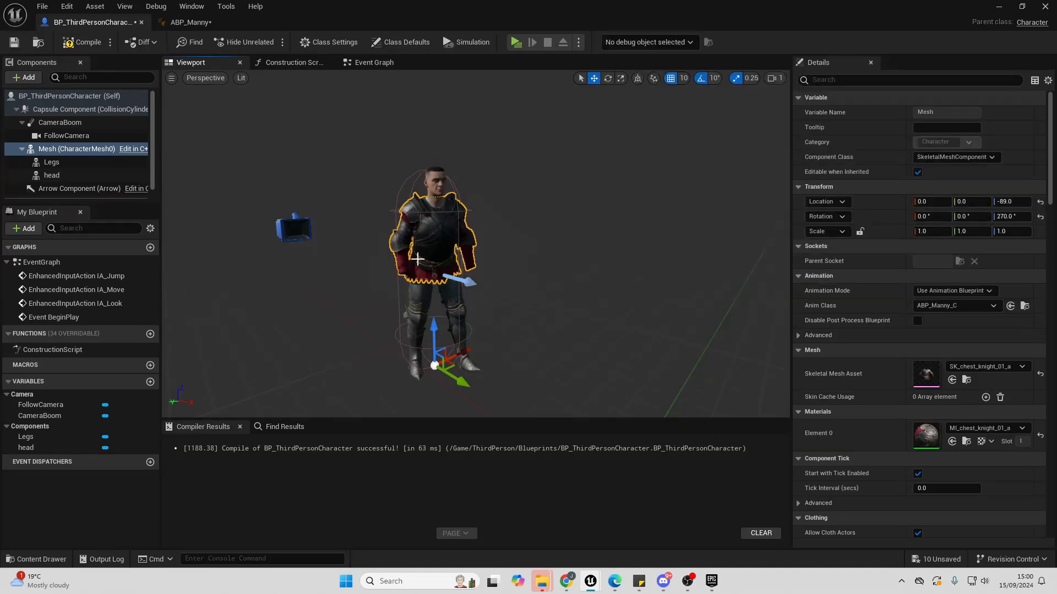
right_drag(510, 239, 476, 242)
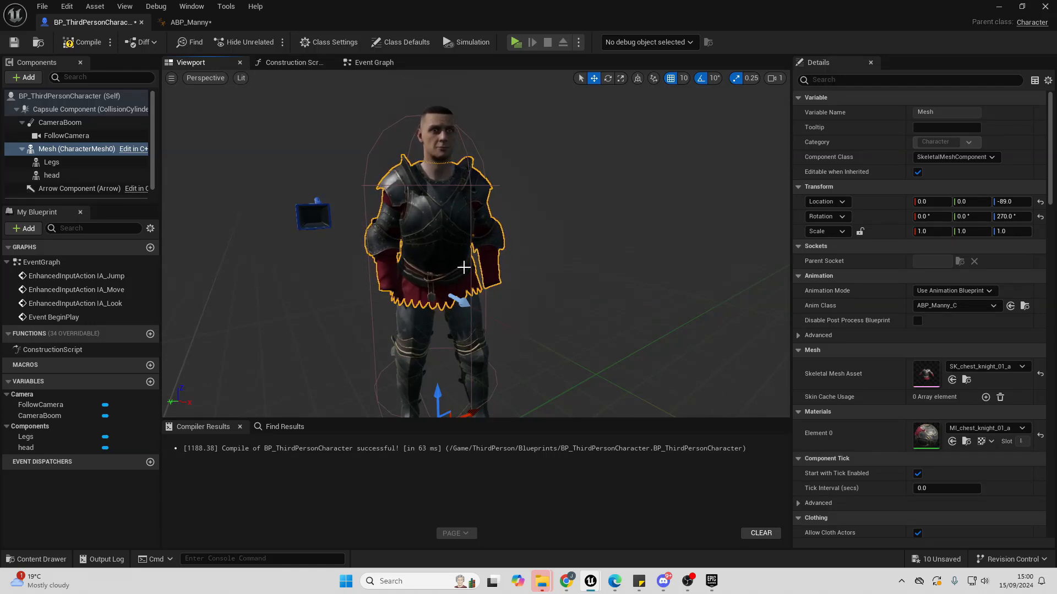
Add a Skeletal Mesh component under Mesh and name it hands
click(65, 160)
click(64, 150)
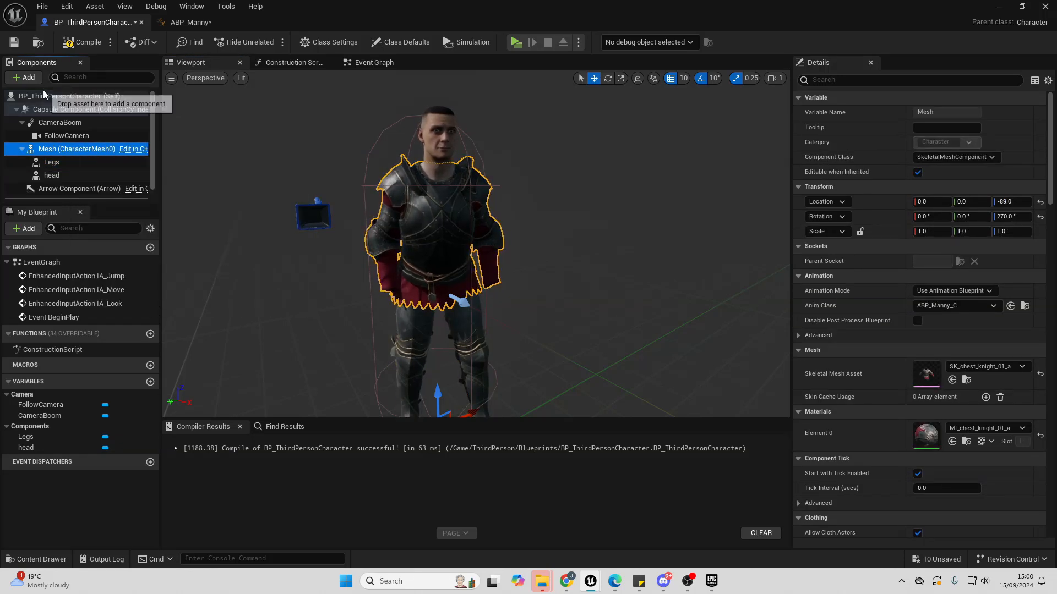
click(31, 80)
text(skel)
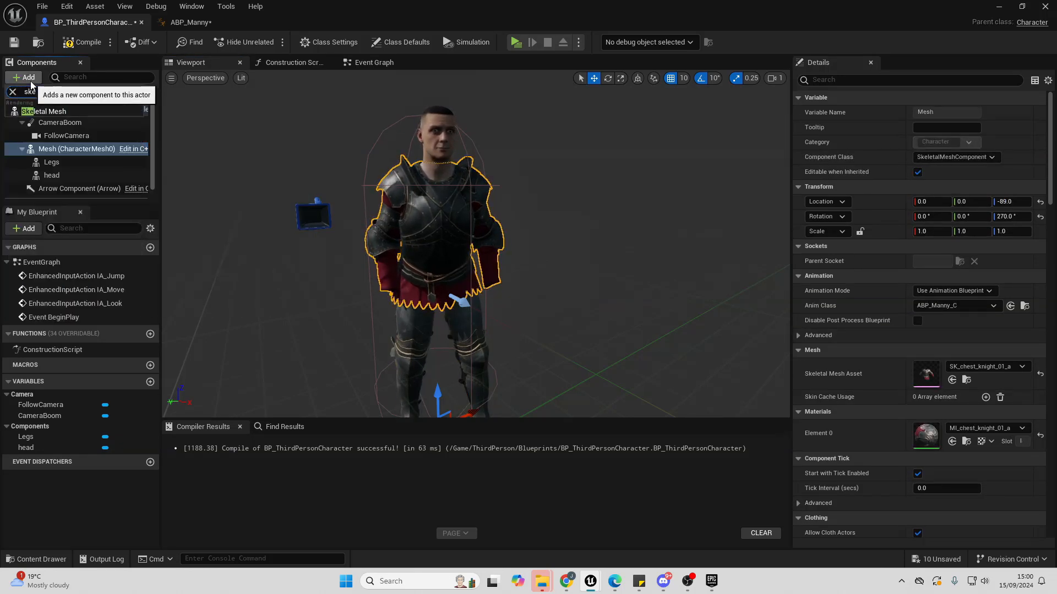
click(26, 113)
text(hands)
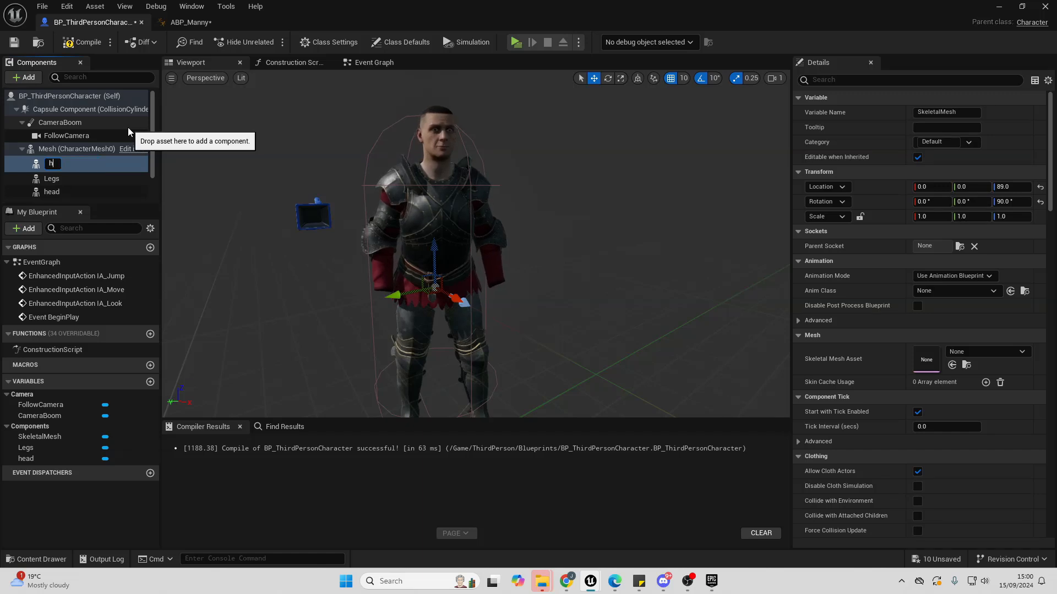
key(Return)
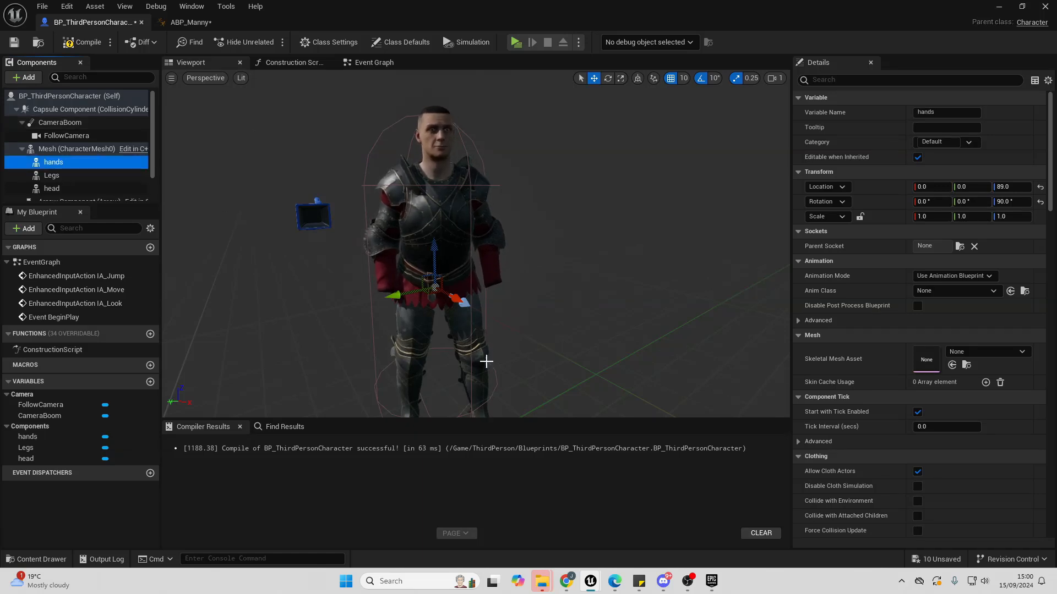
Assign the SK_ma_hand_01 skeletal mesh to the hands component
click(1003, 355)
text(hand)
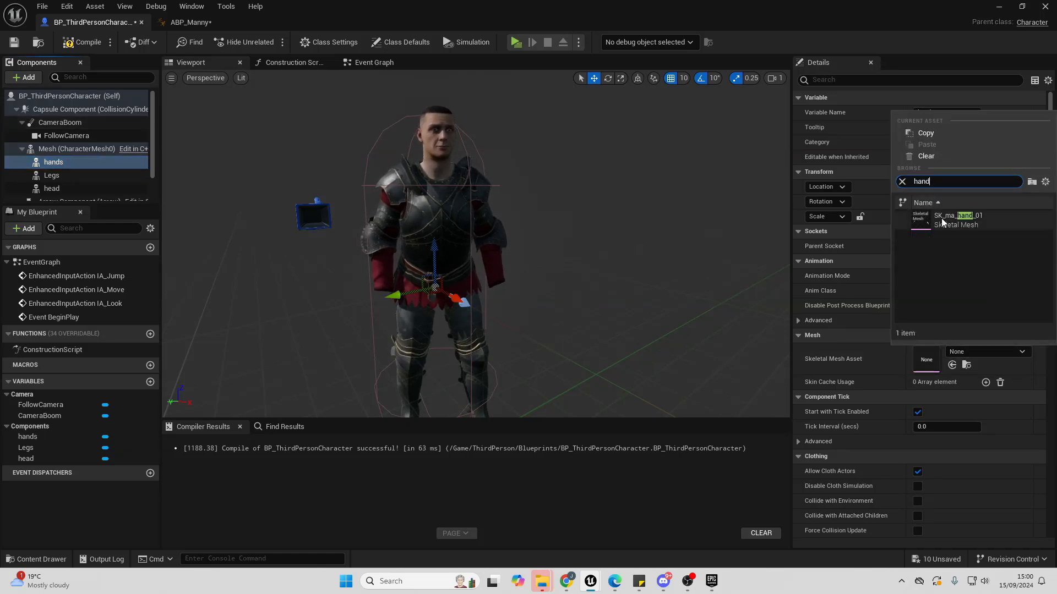
click(963, 217)
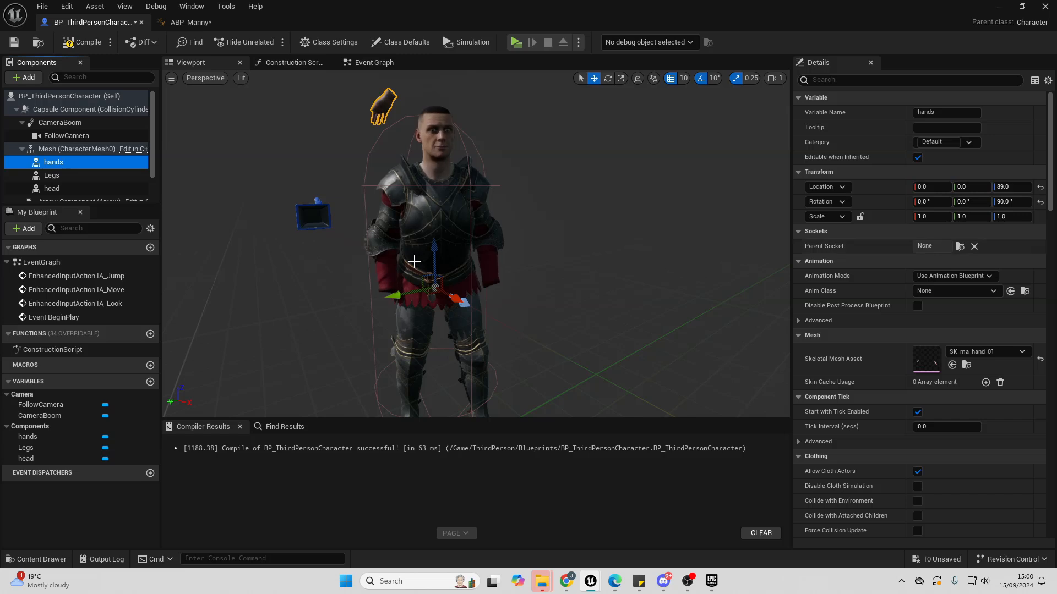
Connect a hands reference to the Target of Set Leader Pose Component in the Construction Script and compile the blueprint
click(300, 64)
drag(406, 239, 570, 242)
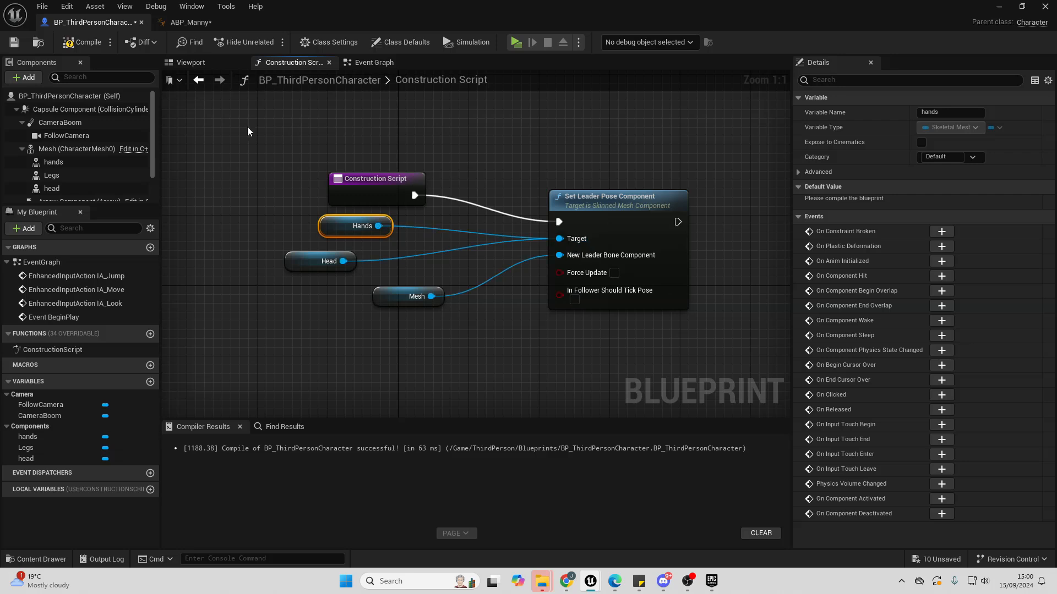
click(190, 62)
click(83, 42)
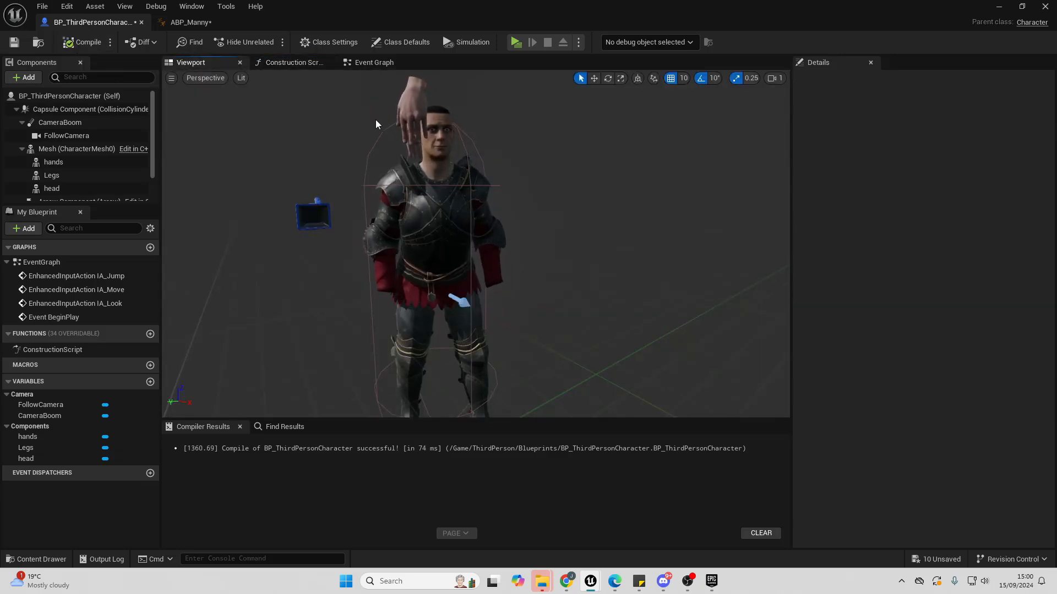
Reset the hands component's location and rotation to 0 so it lines up with the armoured body
click(414, 113)
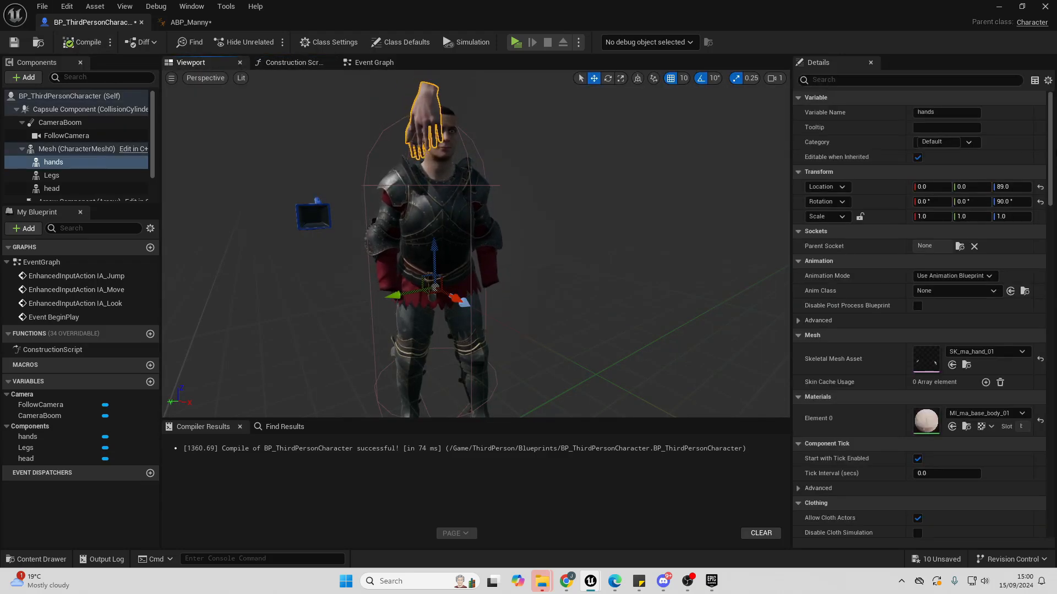
click(1040, 187)
click(1040, 202)
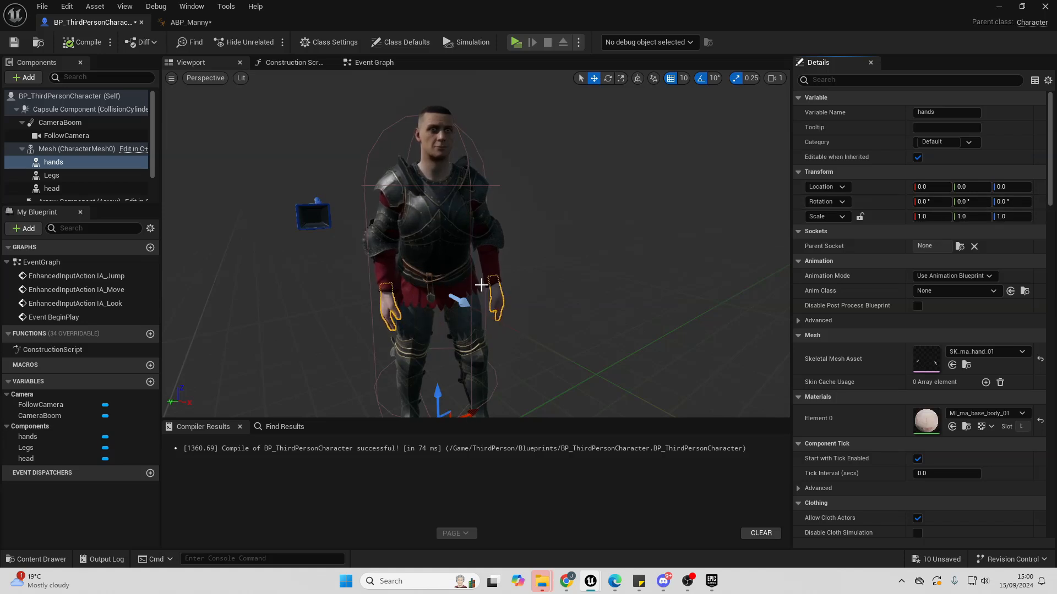
key(s)
mouse_move(595, 252)
right_down()
mouse_move(604, 250)
mouse_move(586, 249)
mouse_move(594, 263)
right_up()
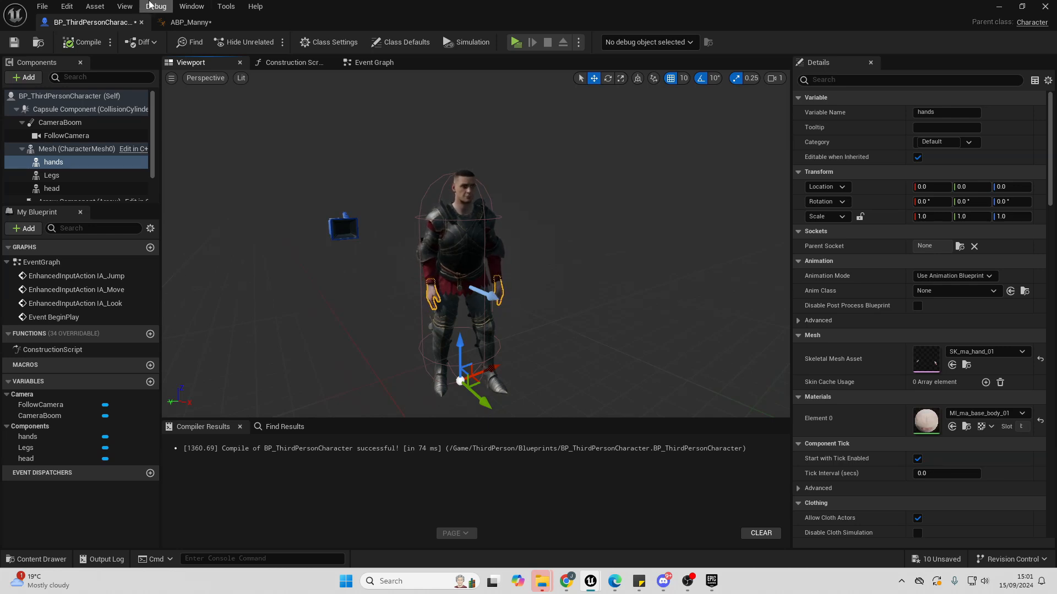
Spread the Construction Script entry and Set Leader Pose Component nodes away from the component references and return to the blueprint viewport
click(292, 62)
click(660, 184)
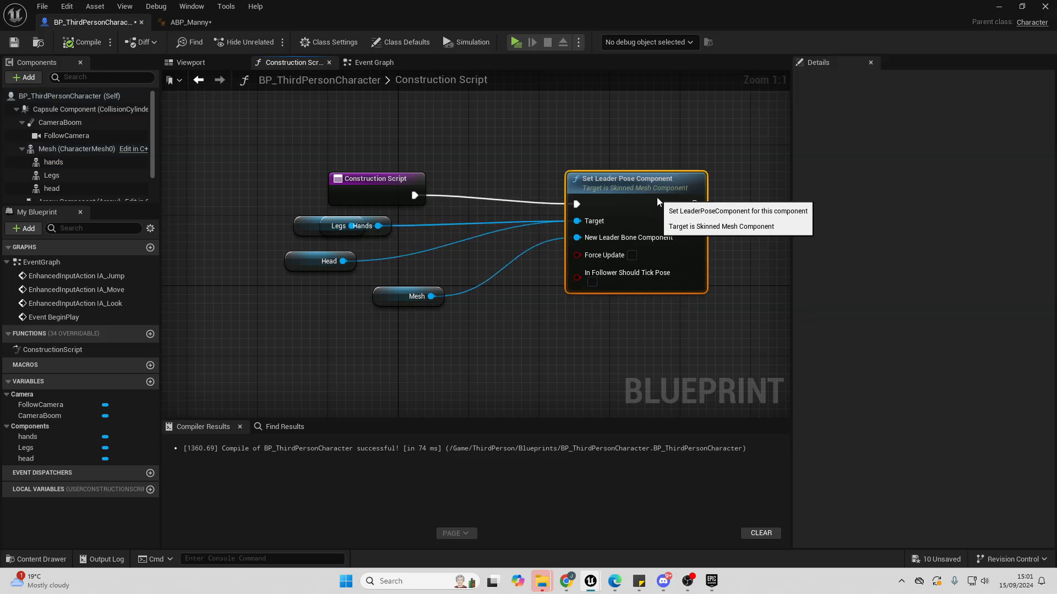
drag(656, 197, 659, 197)
drag(392, 177, 357, 152)
drag(669, 183, 663, 151)
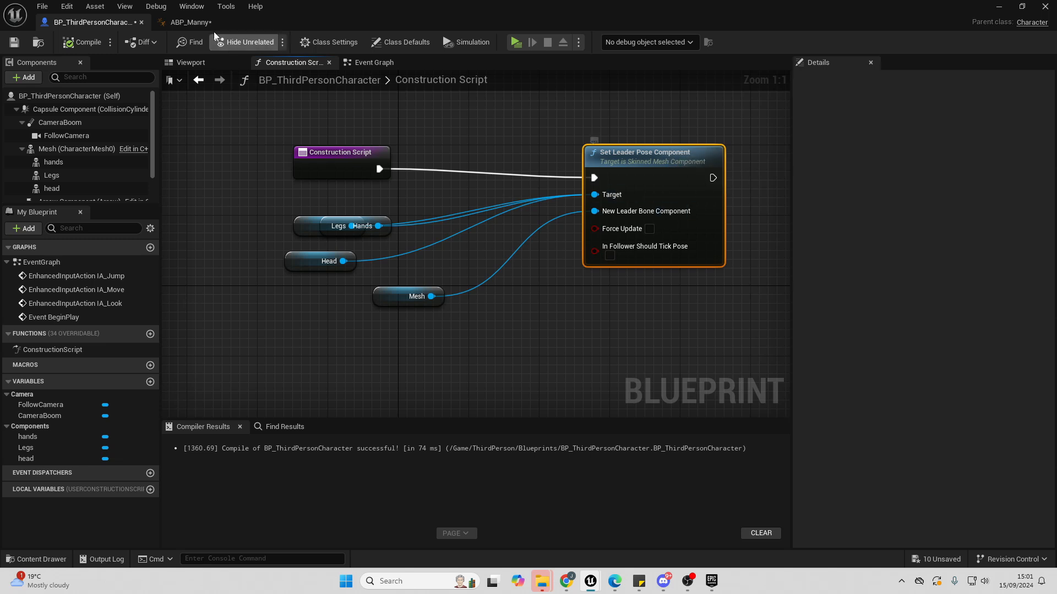
click(191, 62)
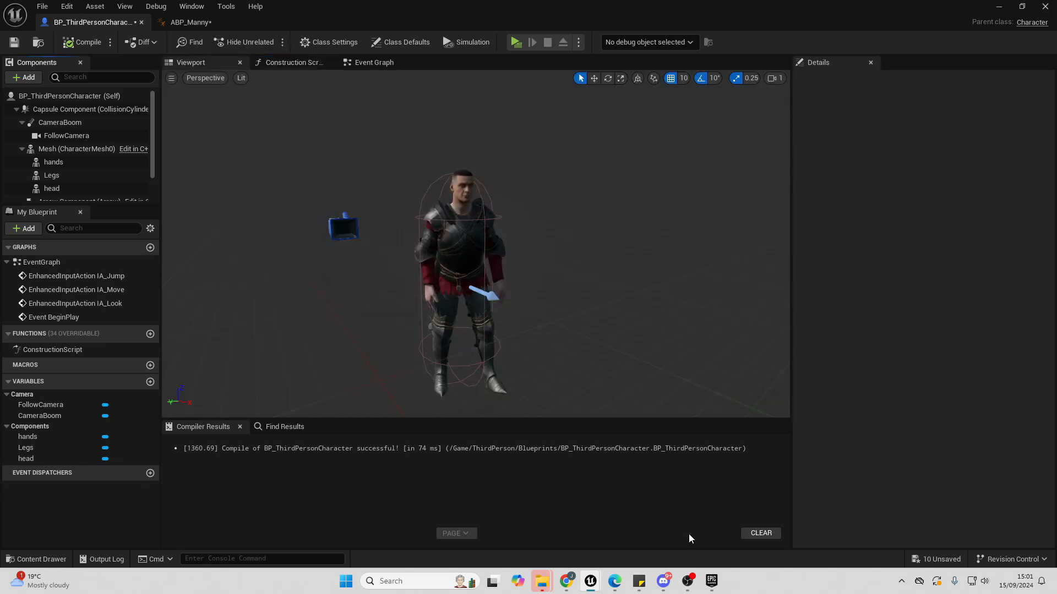